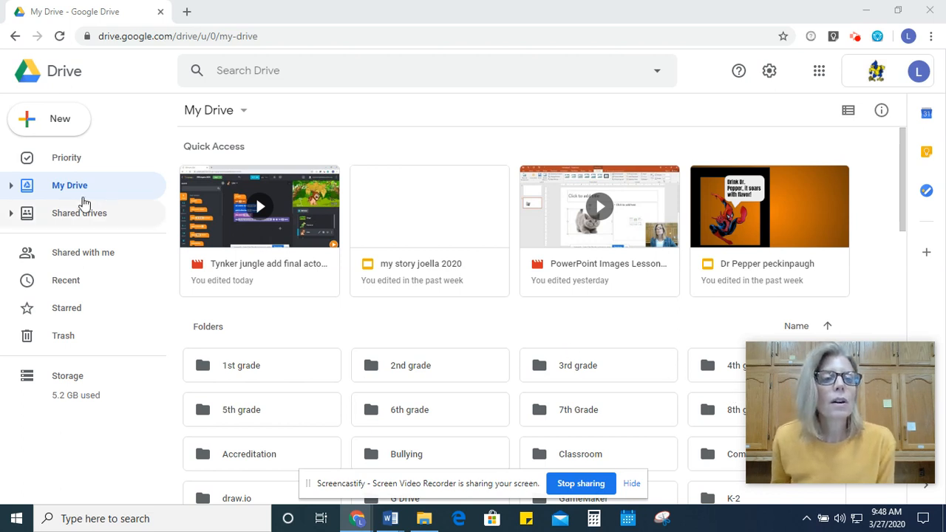
Create a new blank Google Docs document from Drive.
{"action": "left_click", "coordinate": [42, 124]}
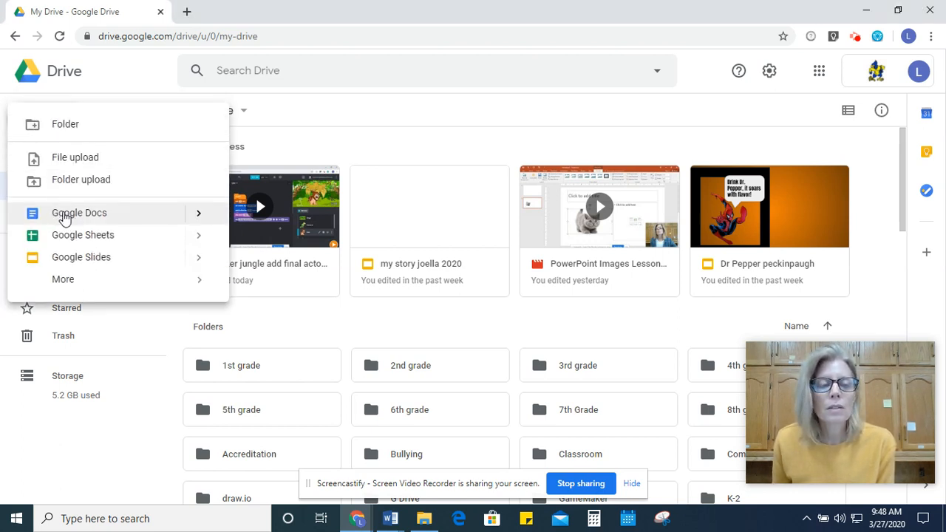
{"action": "left_click", "coordinate": [65, 219]}
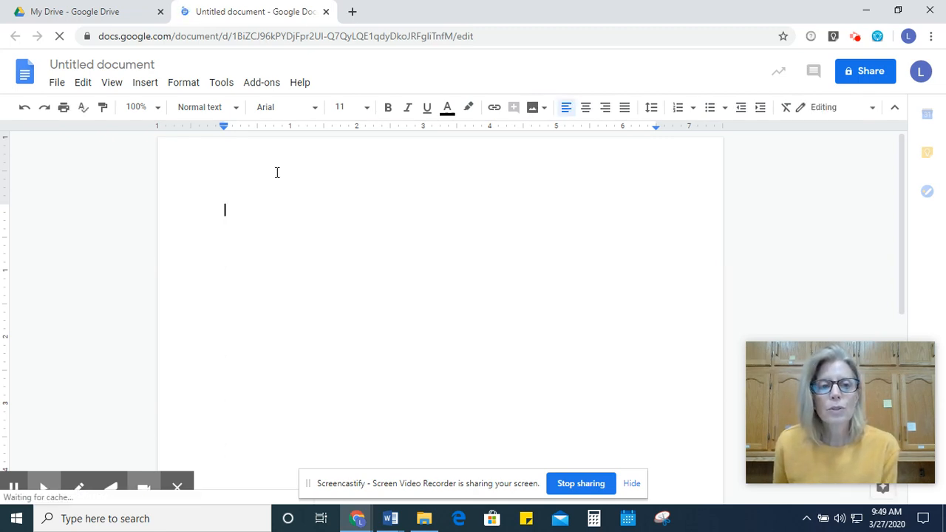
Search the web for images of "french fries" from within the document.
{"action": "left_click", "coordinate": [148, 89]}
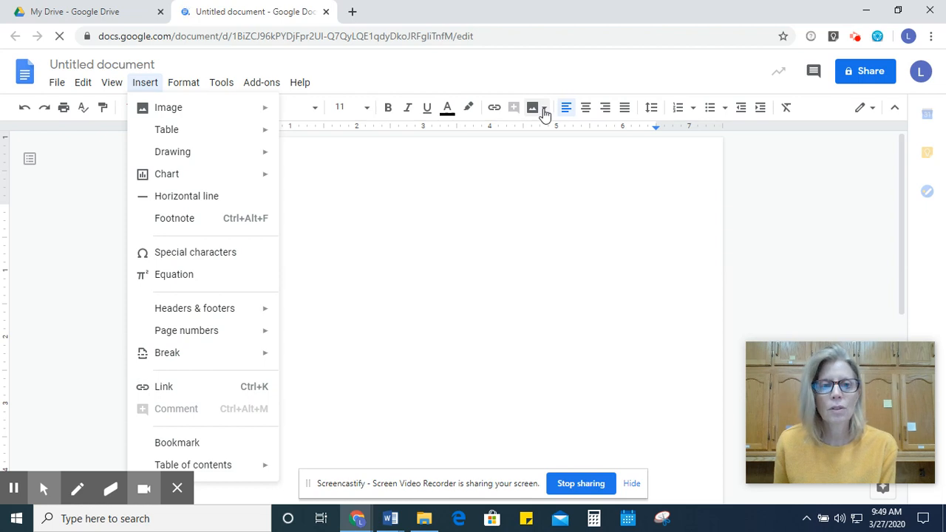
{"action": "left_click", "coordinate": [542, 112]}
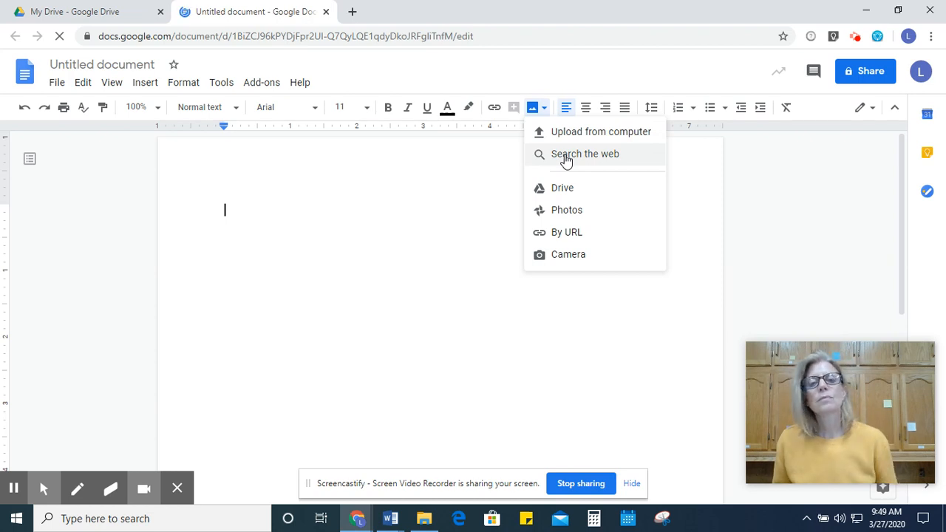
{"action": "left_click", "coordinate": [565, 158]}
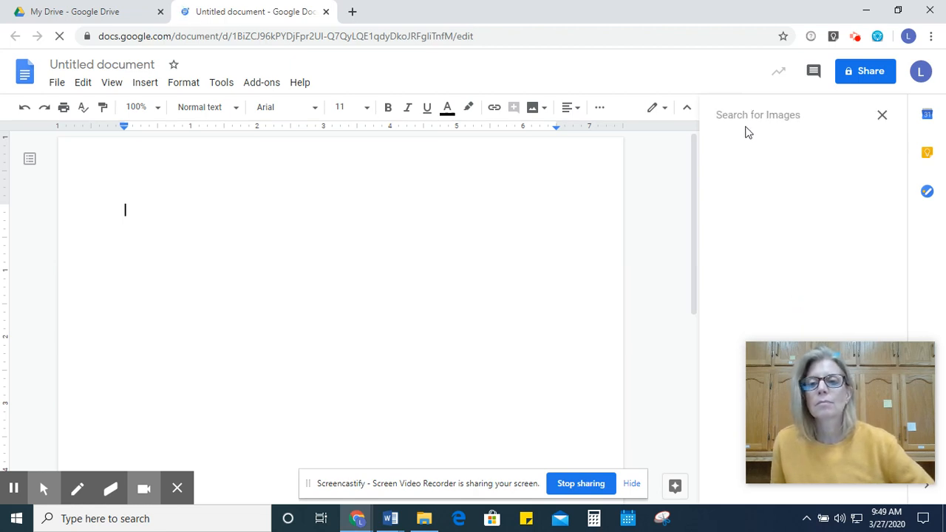
{"action": "left_click", "coordinate": [751, 115]}
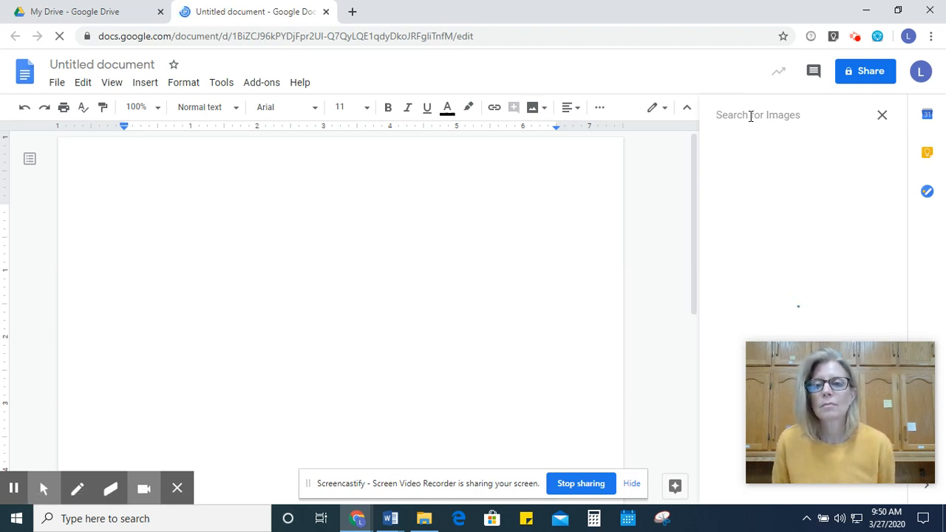
{"action": "type", "text": "g"}
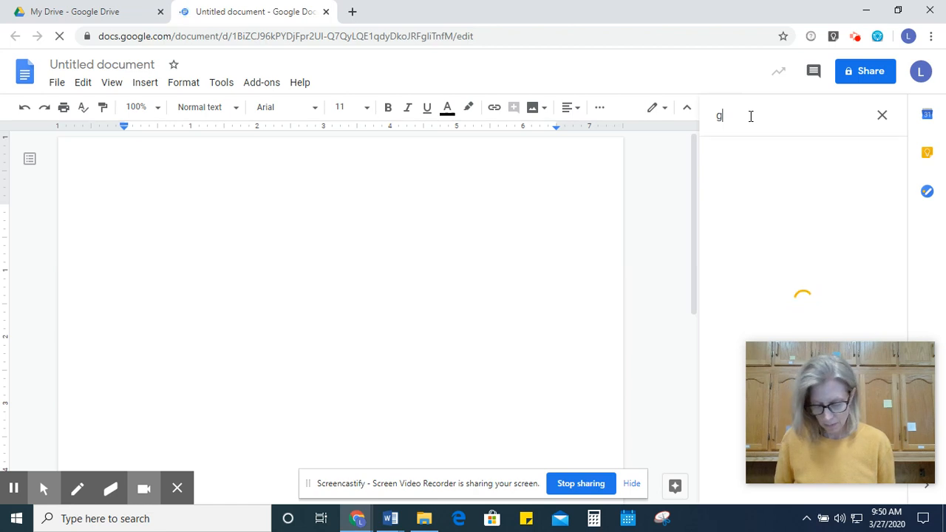
{"action": "key", "text": "BackSpace"}
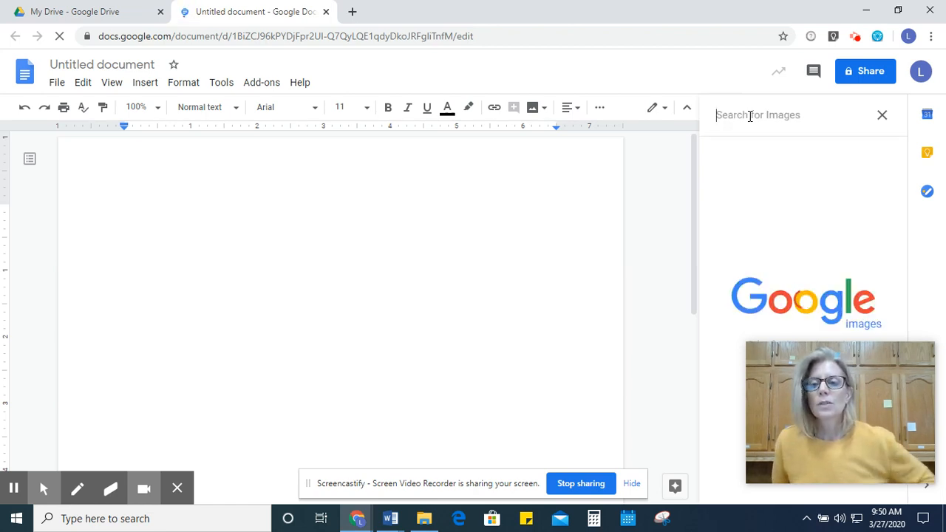
{"action": "type", "text": "french fries"}
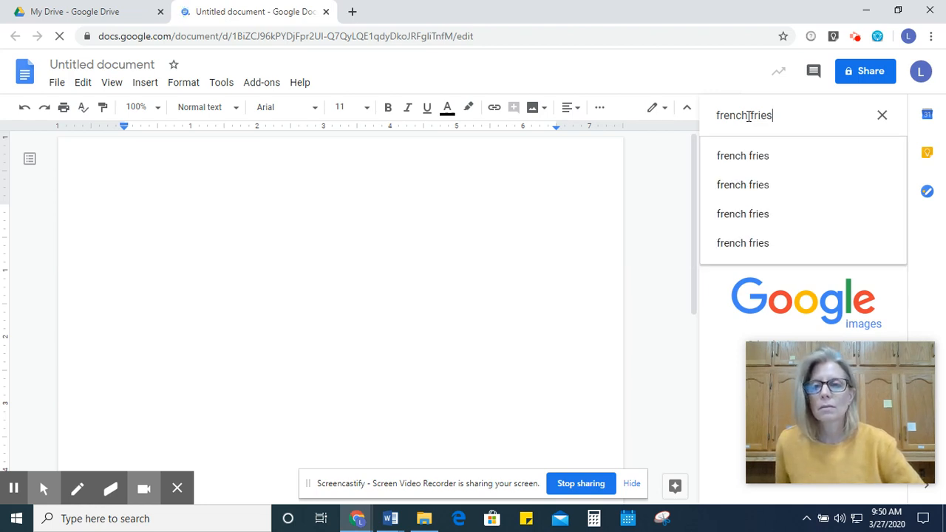
{"action": "key", "text": "Return"}
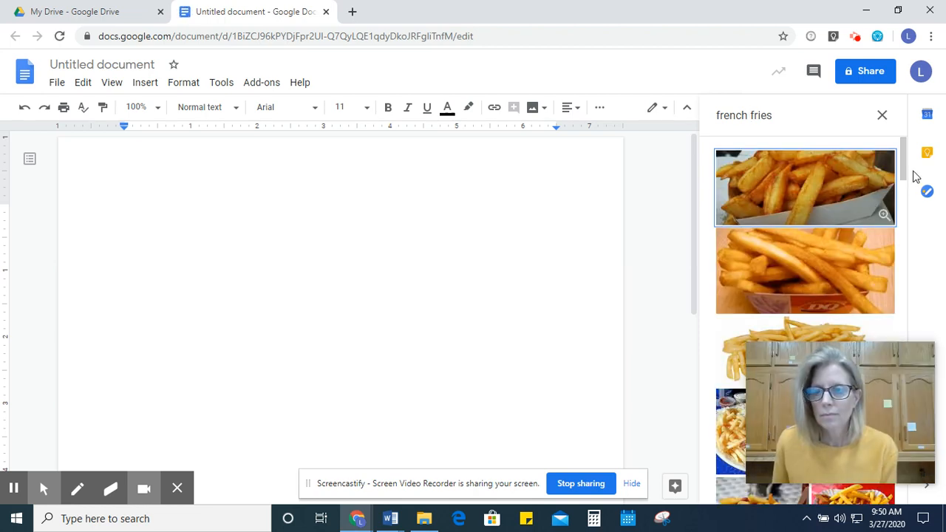
Insert the image of a loose pile of french fries on a white background into the document.
{"action": "mouse_move", "coordinate": [903, 167]}
{"action": "left_mouse_down"}
{"action": "mouse_move", "coordinate": [902, 186]}
{"action": "mouse_move", "coordinate": [904, 153]}
{"action": "mouse_move", "coordinate": [903, 232]}
{"action": "mouse_move", "coordinate": [904, 182]}
{"action": "left_mouse_up"}
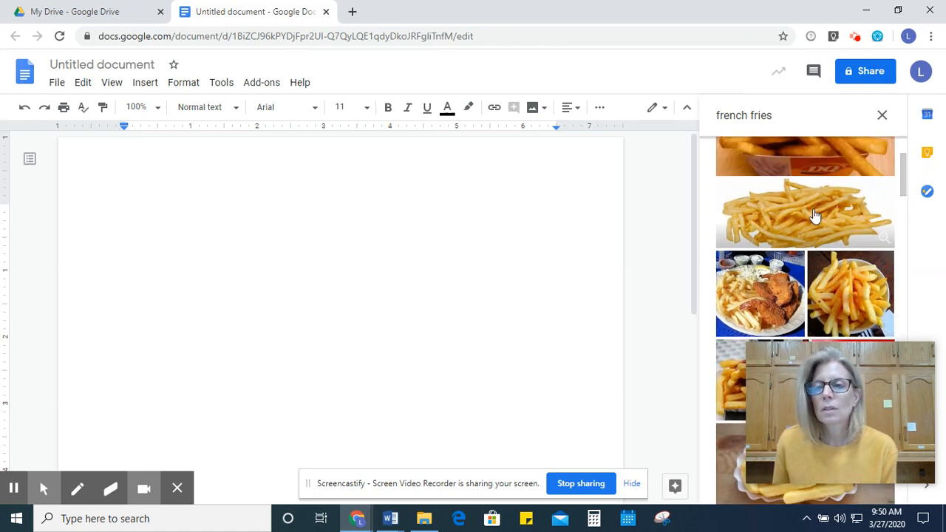
{"action": "left_click", "coordinate": [814, 216]}
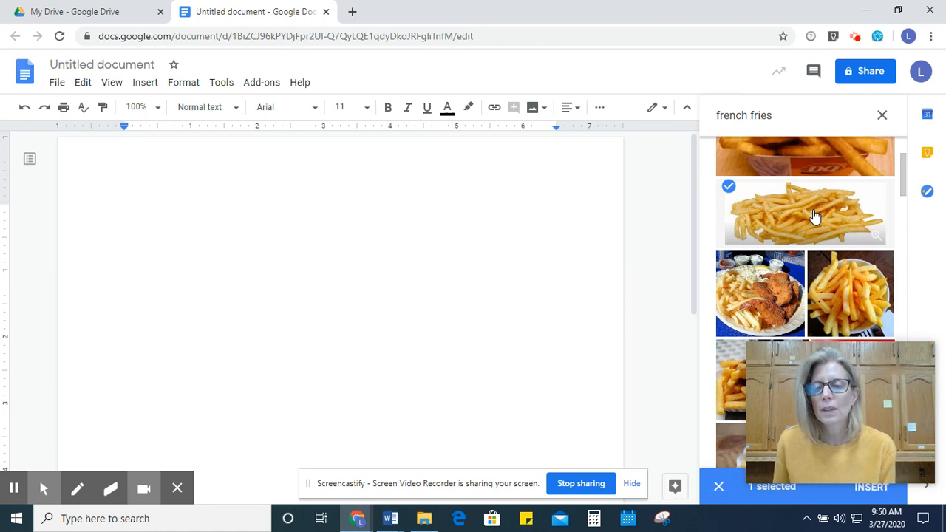
{"action": "left_click", "coordinate": [872, 490]}
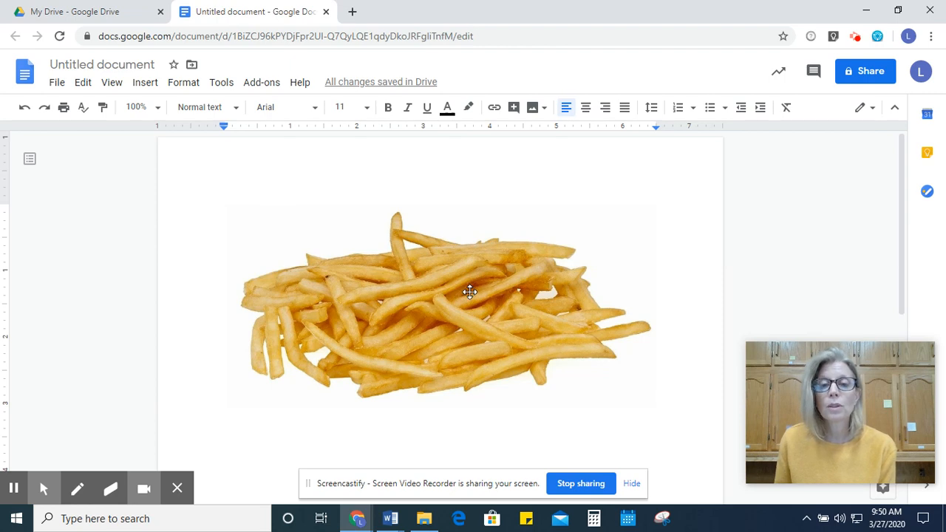
Shrink the french fries picture proportionally to about 2.2 inches wide, and undo the resize.
{"action": "left_click", "coordinate": [415, 279]}
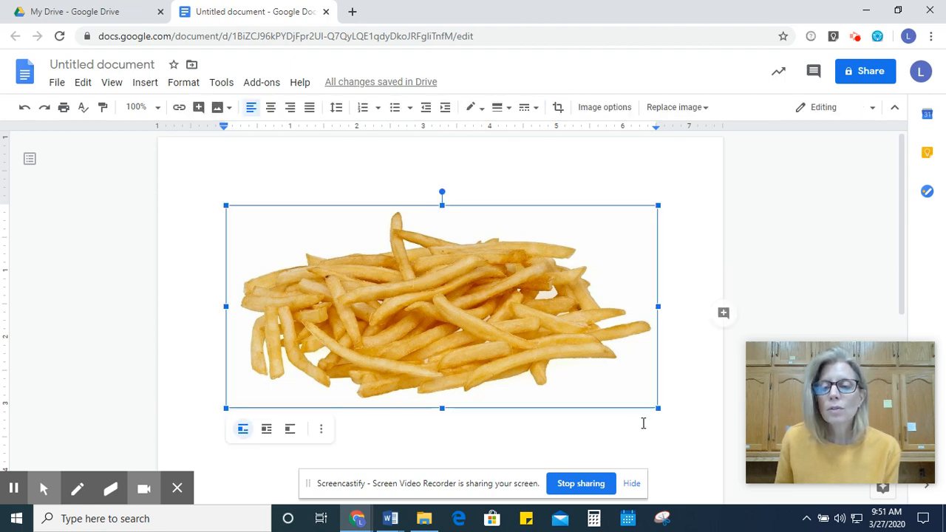
{"action": "left_click_drag", "start_coordinate": [657, 407], "coordinate": [370, 271]}
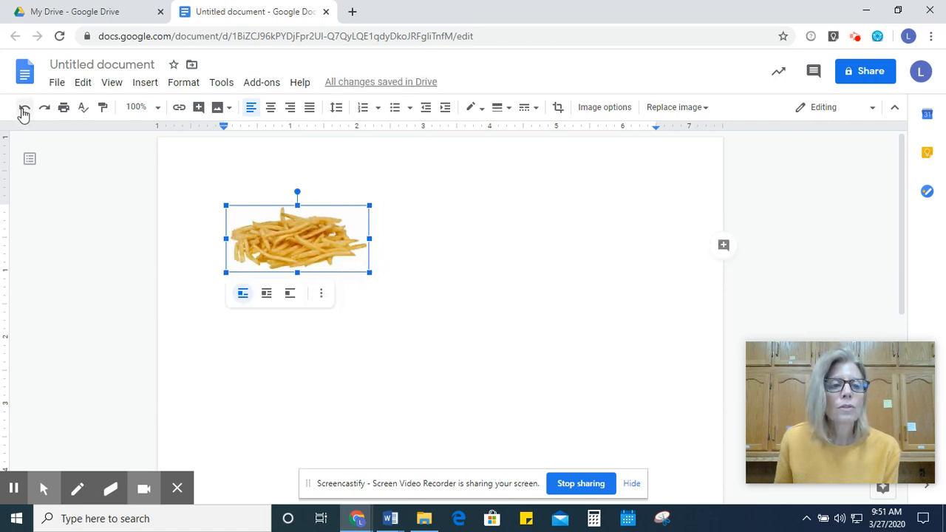
{"action": "left_click", "coordinate": [23, 108]}
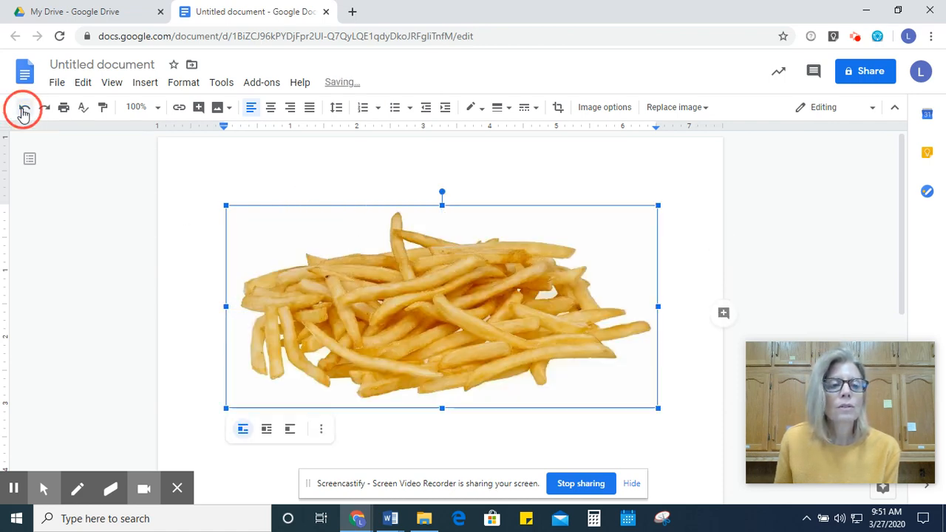
Squash the french fries picture's height alone and its width alone, undoing each distortion.
{"action": "left_click", "coordinate": [442, 209]}
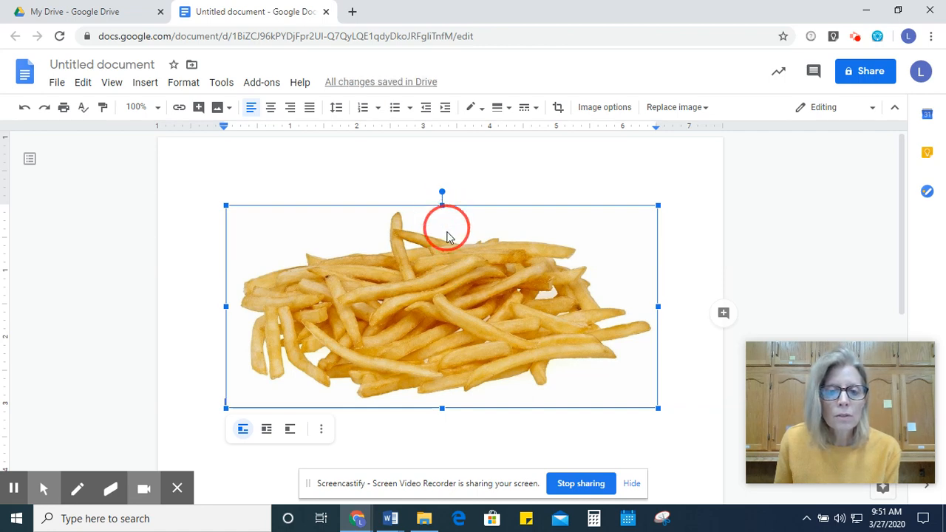
{"action": "left_click_drag", "start_coordinate": [447, 232], "coordinate": [435, 353]}
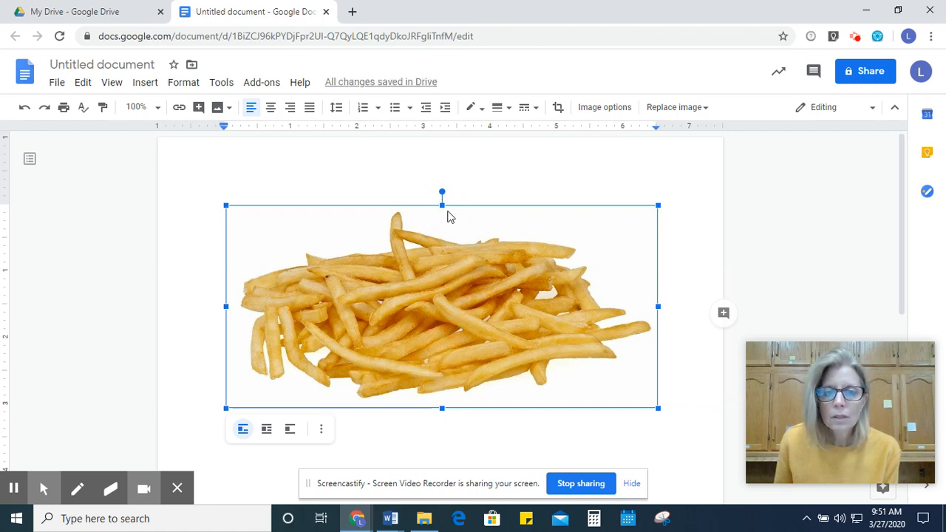
{"action": "left_click_drag", "start_coordinate": [442, 207], "coordinate": [439, 374]}
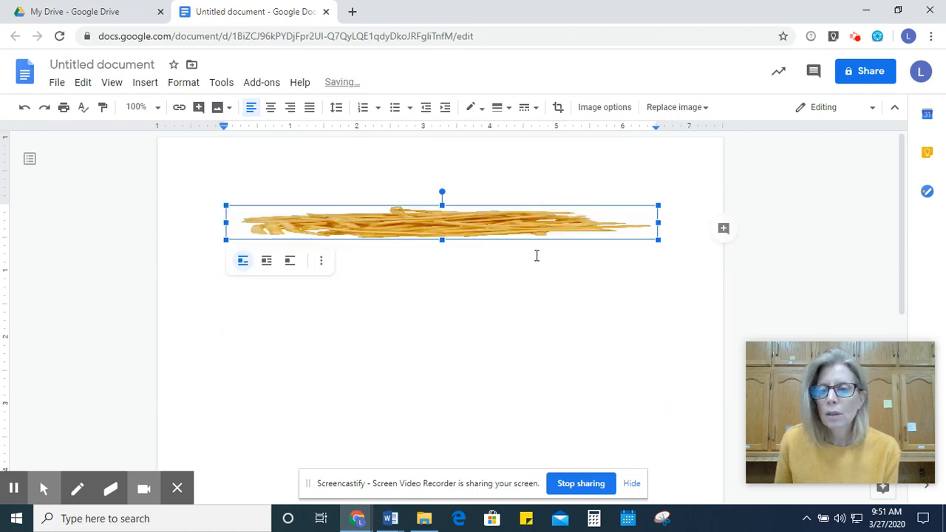
{"action": "left_click", "coordinate": [24, 107]}
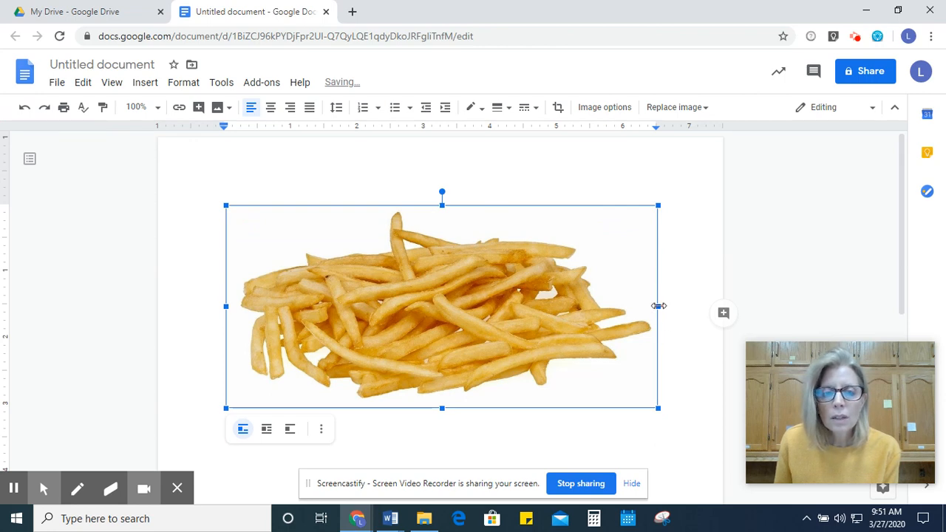
{"action": "left_click_drag", "start_coordinate": [659, 305], "coordinate": [353, 278]}
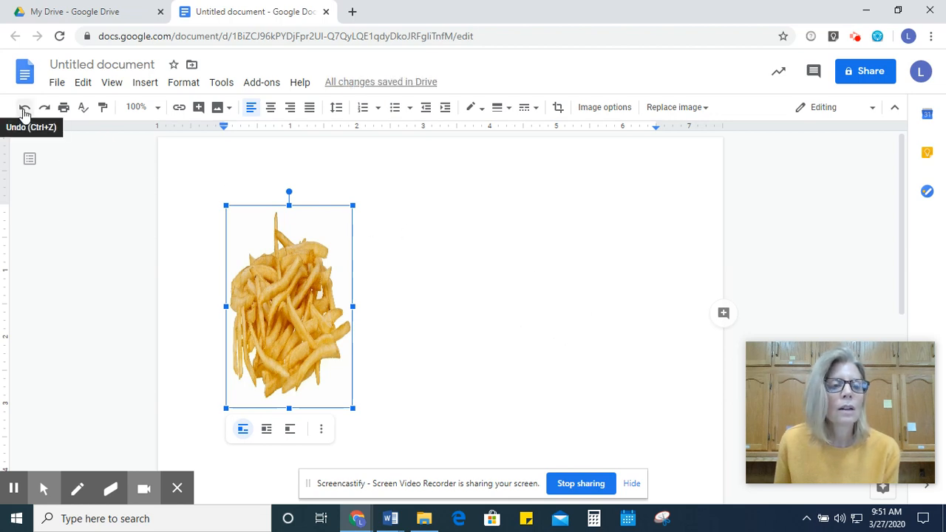
{"action": "left_click", "coordinate": [25, 108]}
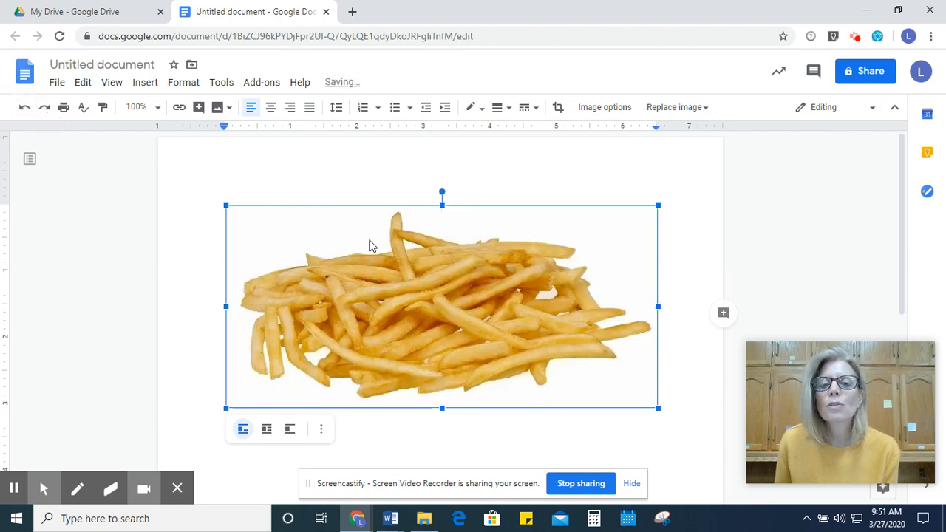
Shrink the french fries picture proportionally to about 1.8 inches wide and set it to wrap text.
{"action": "left_click_drag", "start_coordinate": [658, 407], "coordinate": [347, 281]}
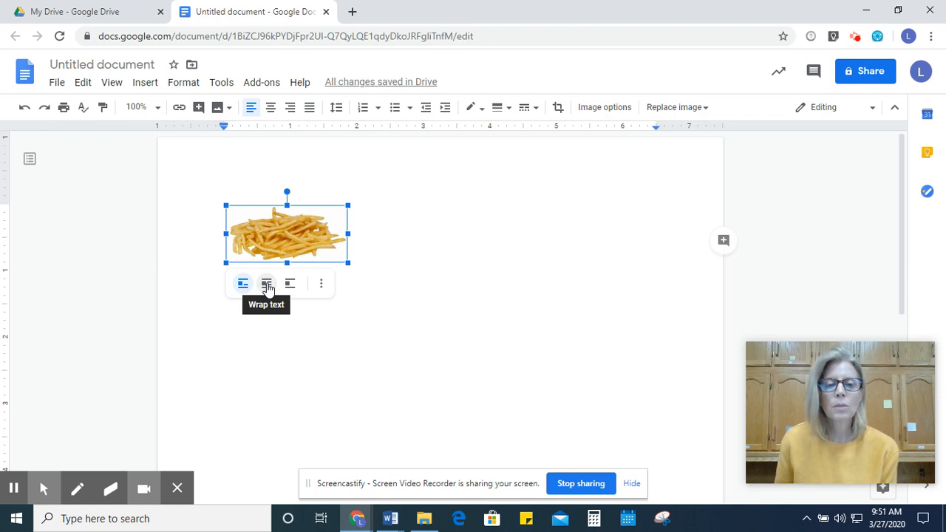
{"action": "left_click", "coordinate": [268, 288]}
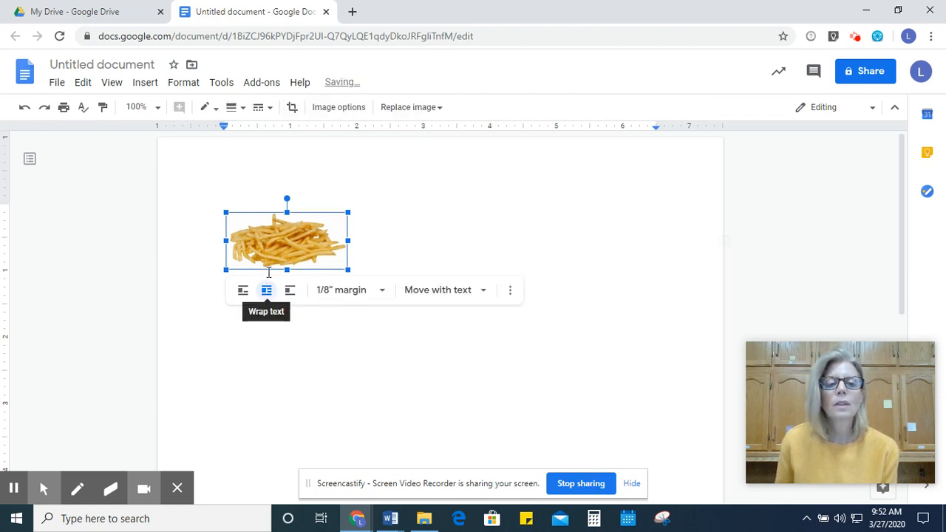
Reposition the text-wrapped french fries picture freely on the page and delete it.
{"action": "left_click_drag", "start_coordinate": [264, 244], "coordinate": [325, 296]}
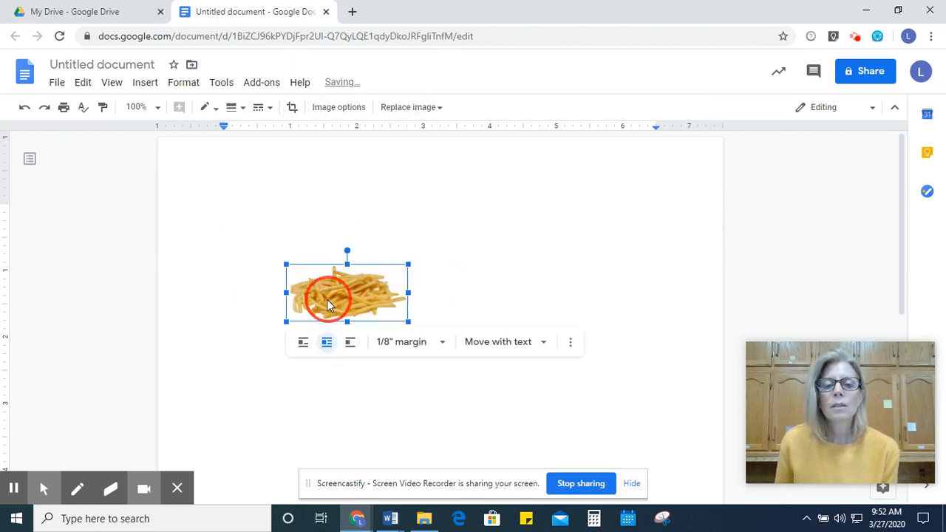
{"action": "left_click_drag", "start_coordinate": [397, 296], "coordinate": [260, 244]}
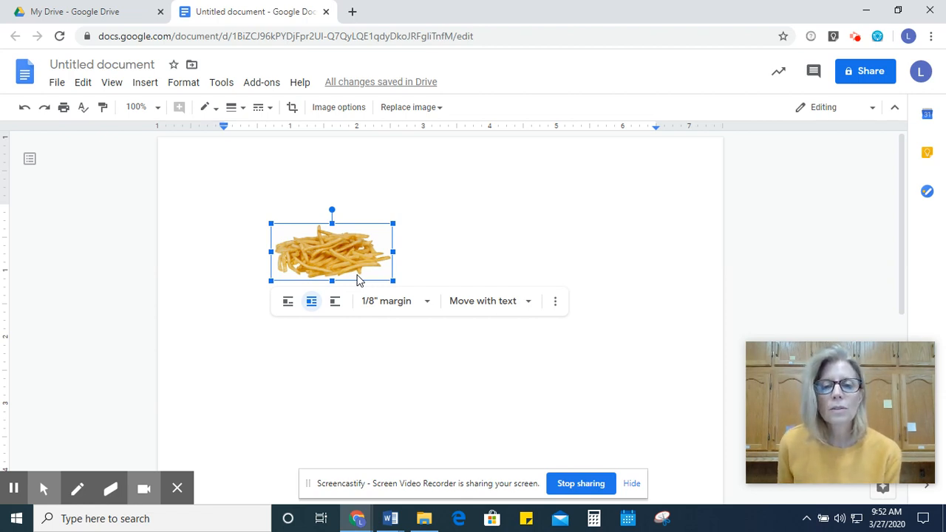
{"action": "key", "text": "Delete"}
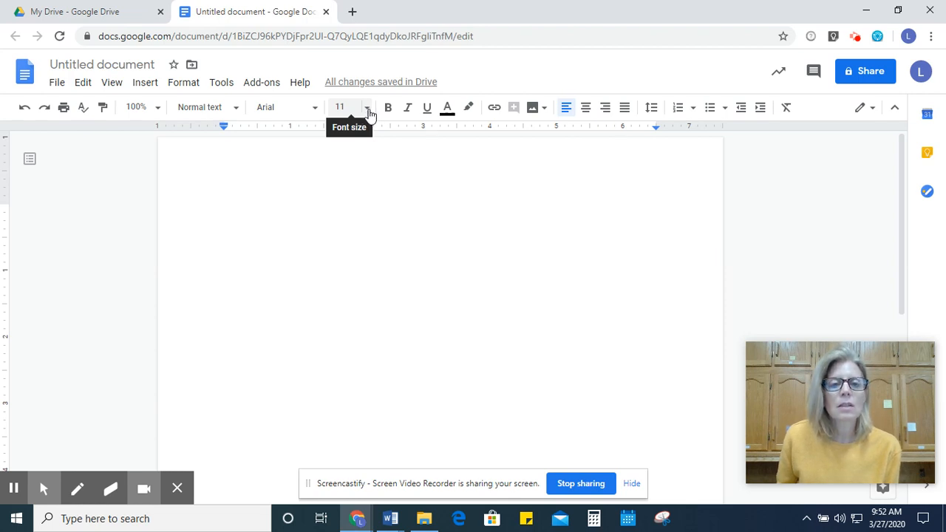
Set the font size to 24 and, one blank line down, set the font to Gloria Hallelujah.
{"action": "left_click", "coordinate": [366, 109]}
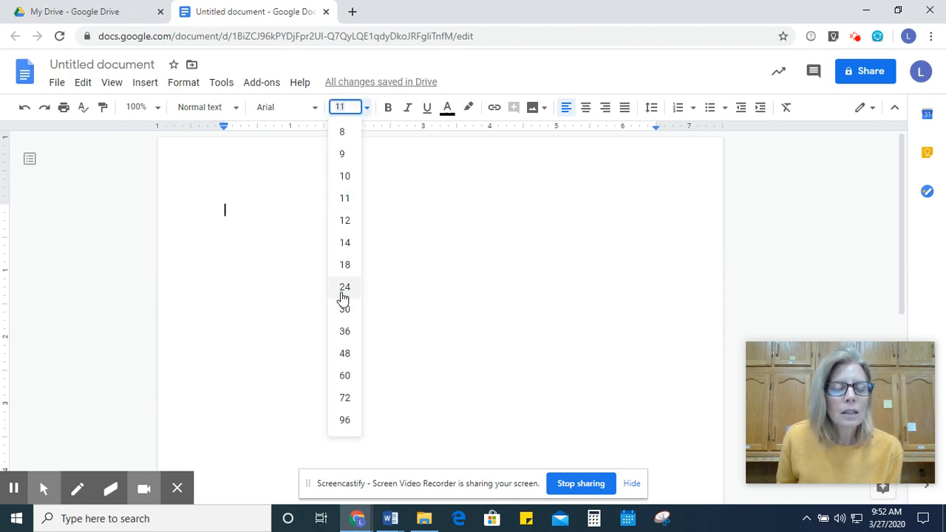
{"action": "left_click", "coordinate": [348, 290]}
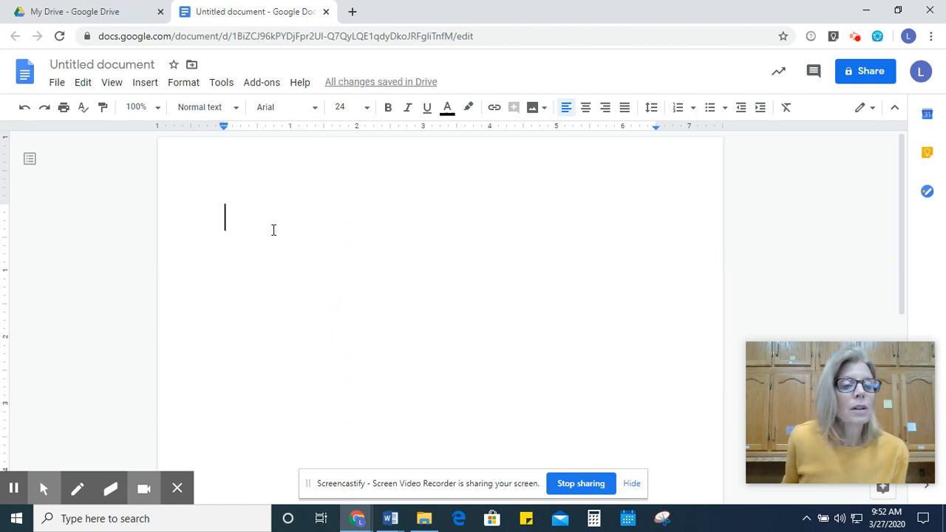
{"action": "key", "text": "Return"}
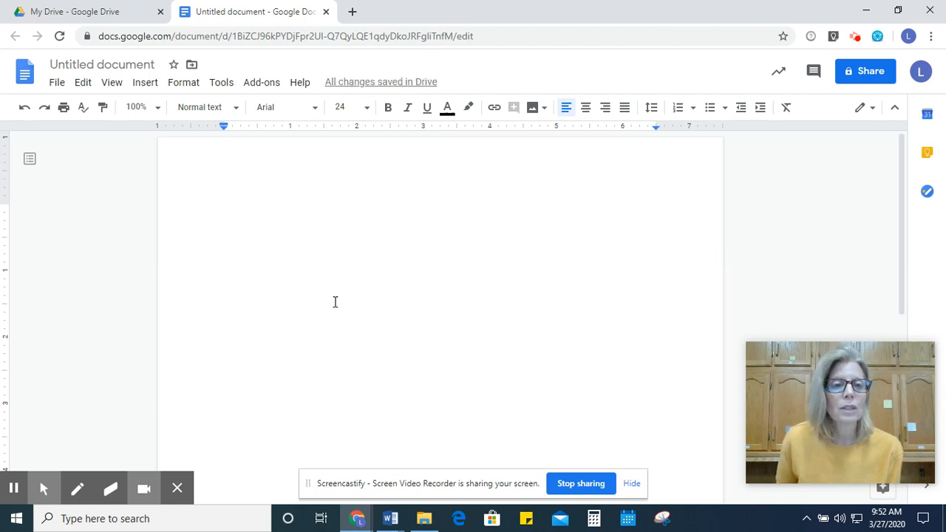
{"action": "left_click", "coordinate": [317, 111]}
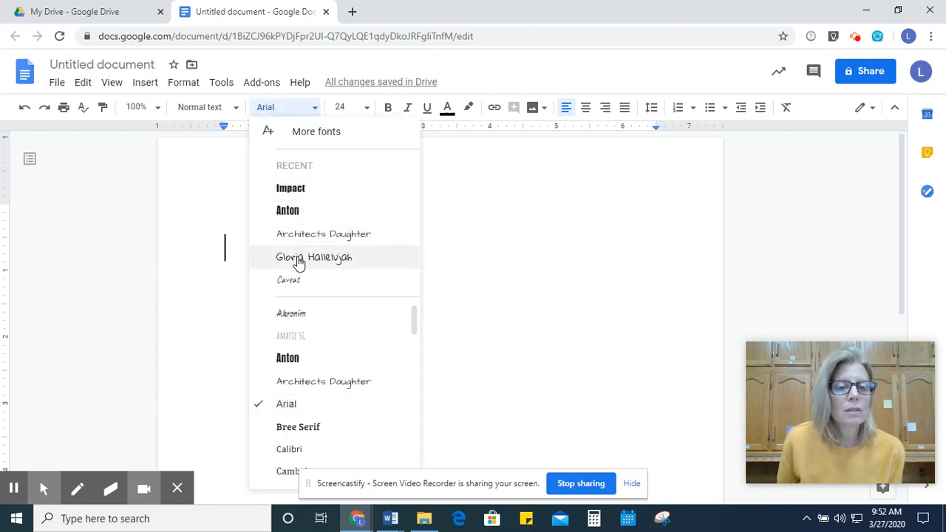
{"action": "left_click", "coordinate": [297, 259]}
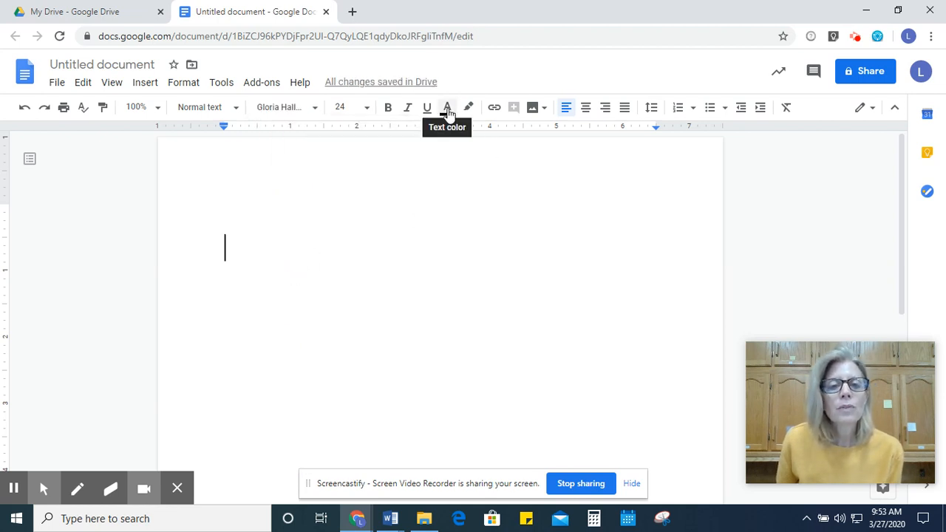
Set the text color to bright green and enter "once" on the second line.
{"action": "left_click", "coordinate": [447, 109]}
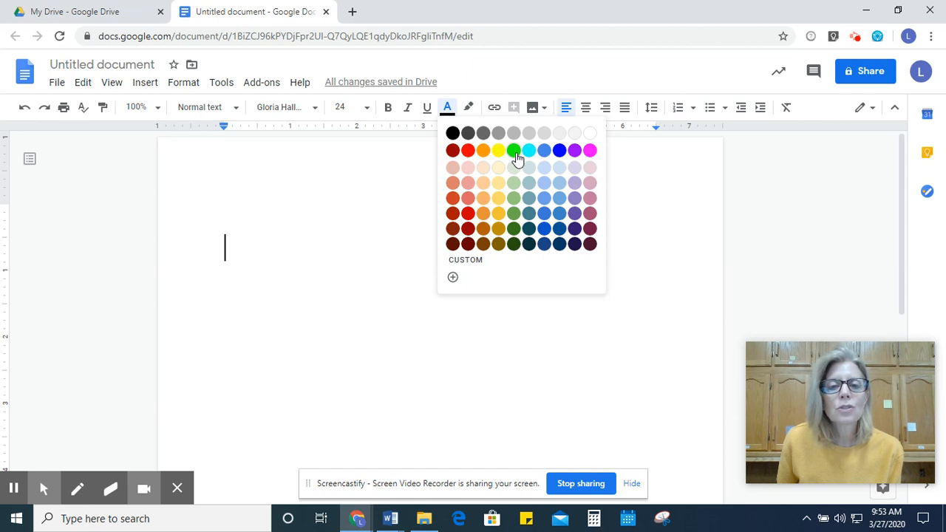
{"action": "left_click", "coordinate": [516, 152]}
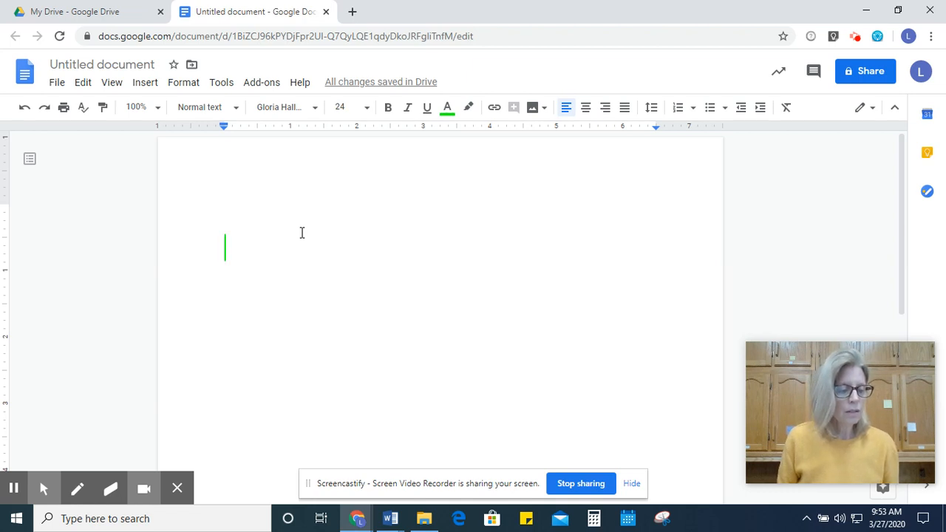
{"action": "type", "text": "once"}
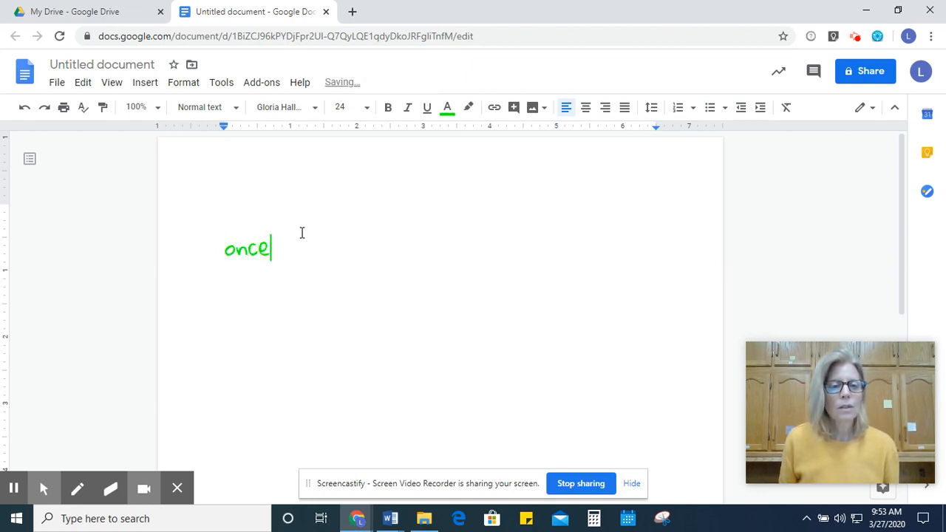
Replace the word "once" with the sentence opening "Once upon a time there was a".
{"action": "key", "text": "BackSpace"}
{"action": "key", "text": "BackSpace"}
{"action": "key", "text": "BackSpace"}
{"action": "key", "text": "BackSpace"}
{"action": "type", "text": "o"}
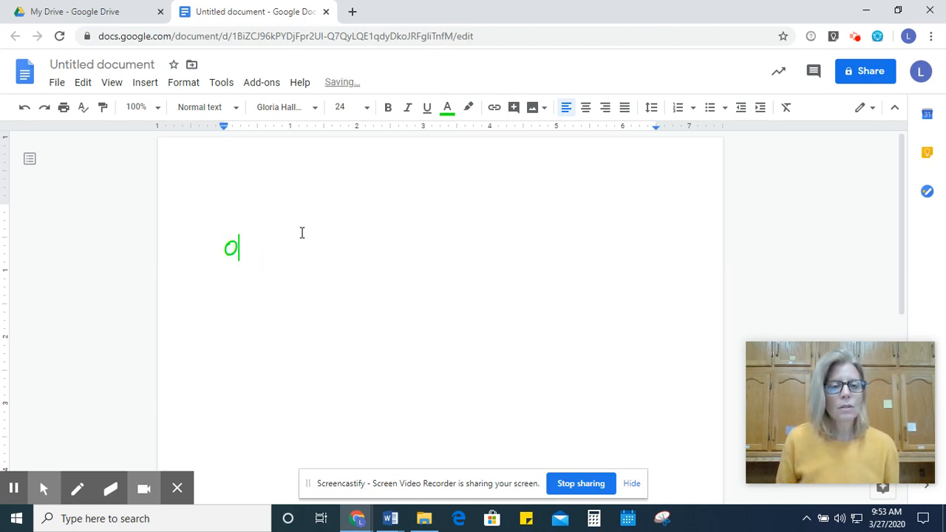
{"action": "type", "text": "nce Upon "}
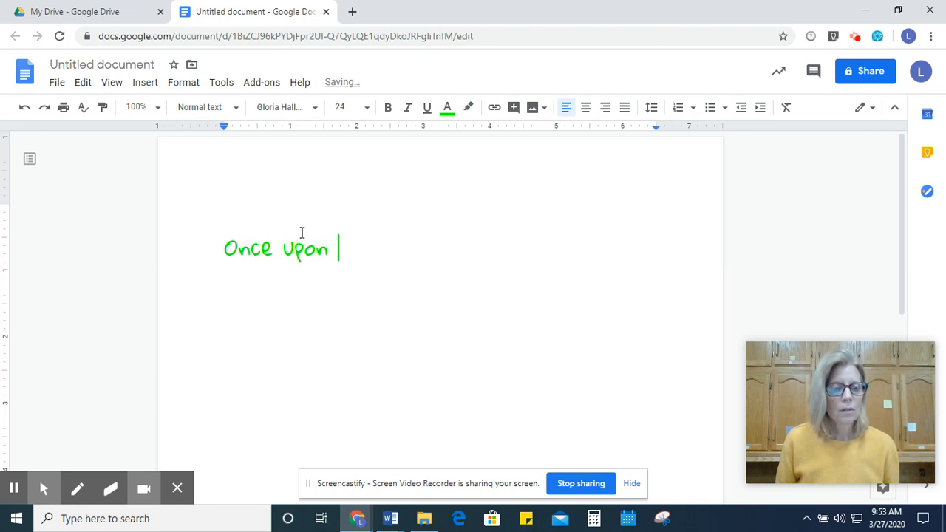
{"action": "type", "text": "a time t"}
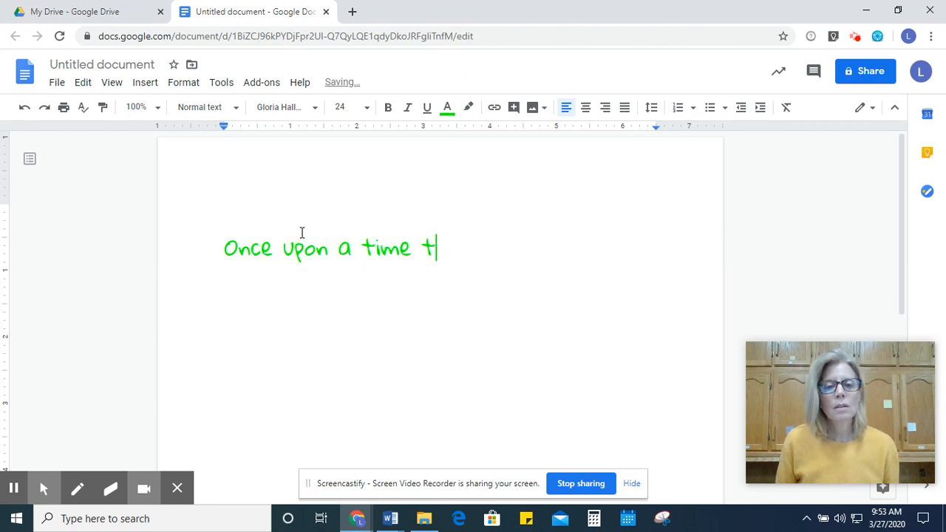
{"action": "type", "text": "here was "}
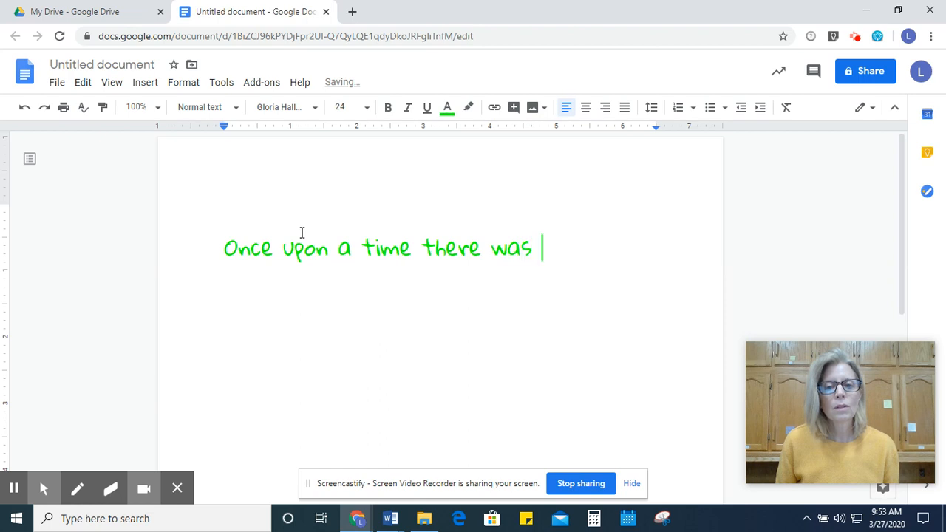
{"action": "type", "text": "a"}
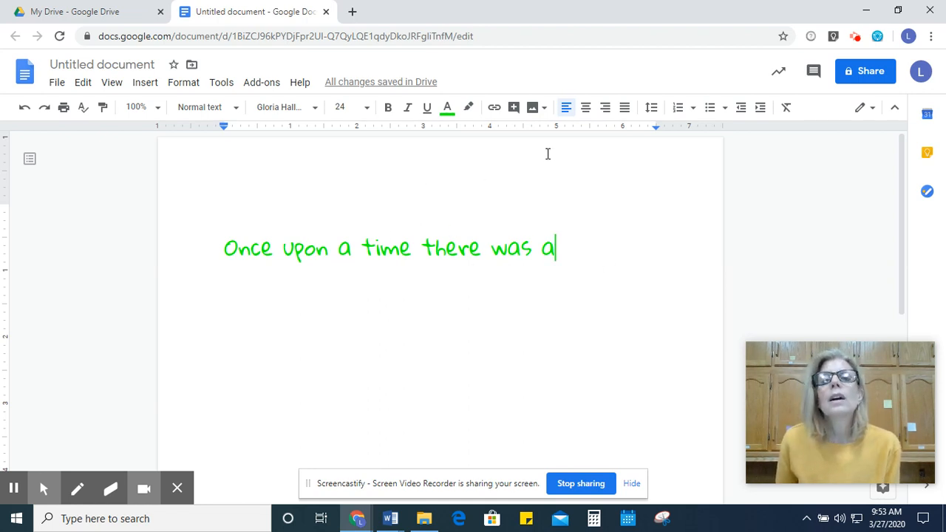
Search the web for images of "boy child clipart" in place of the earlier french fries query.
{"action": "left_click", "coordinate": [534, 109]}
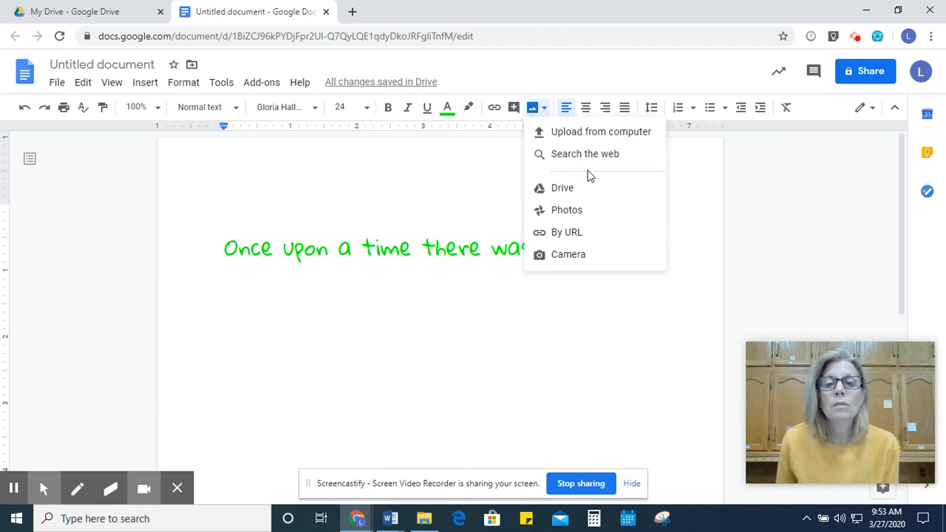
{"action": "left_click", "coordinate": [570, 154]}
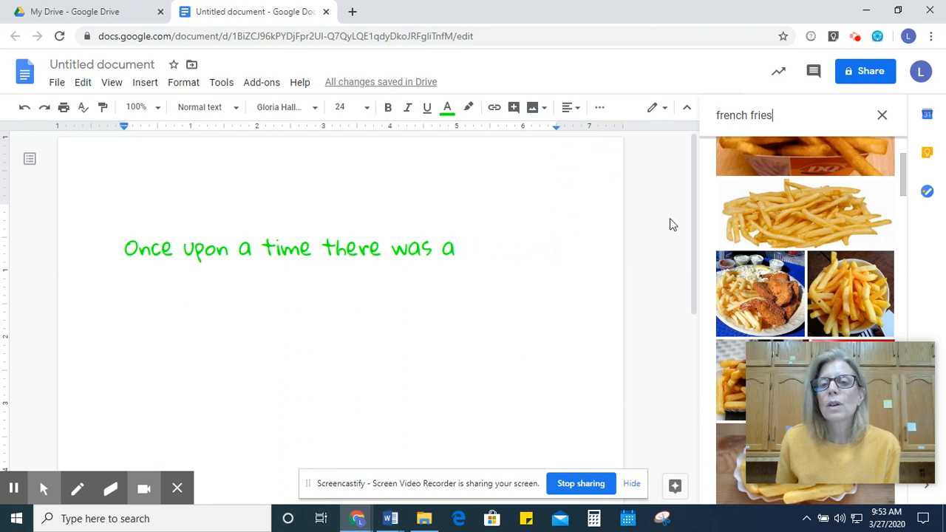
{"action": "key", "text": "BackSpace"}
{"action": "key", "text": "BackSpace"}
{"action": "key", "text": "BackSpace"}
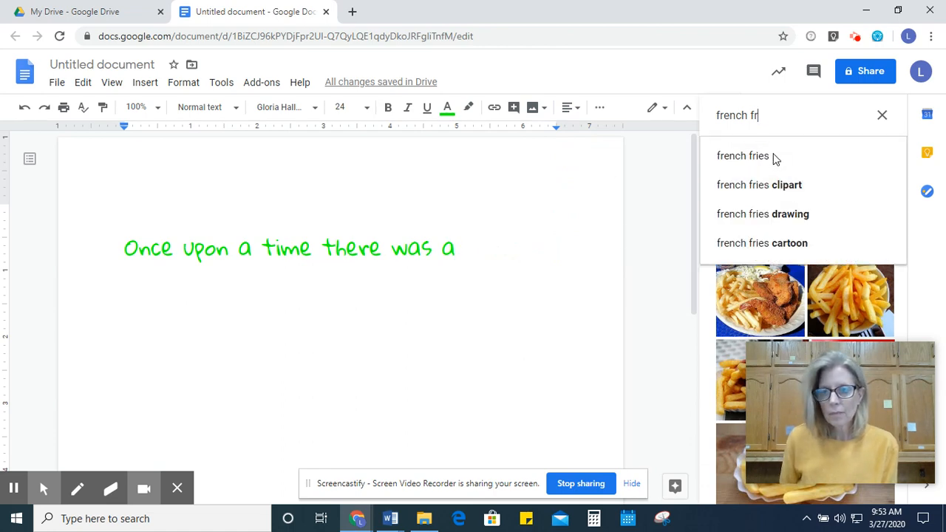
{"action": "key", "text": "BackSpace"}
{"action": "key", "text": "BackSpace"}
{"action": "key", "text": "BackSpace"}
{"action": "key", "text": "BackSpace"}
{"action": "key", "text": "BackSpace"}
{"action": "key", "text": "BackSpace"}
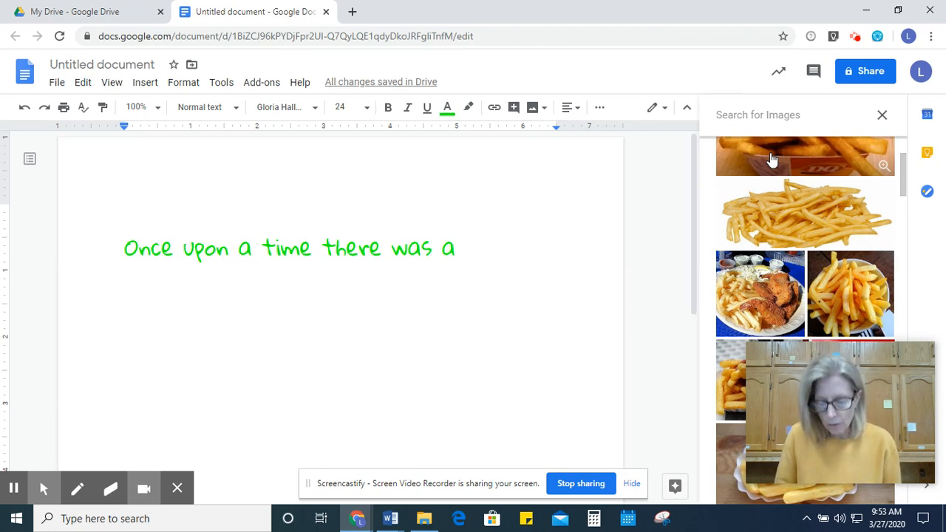
{"action": "type", "text": "boy"}
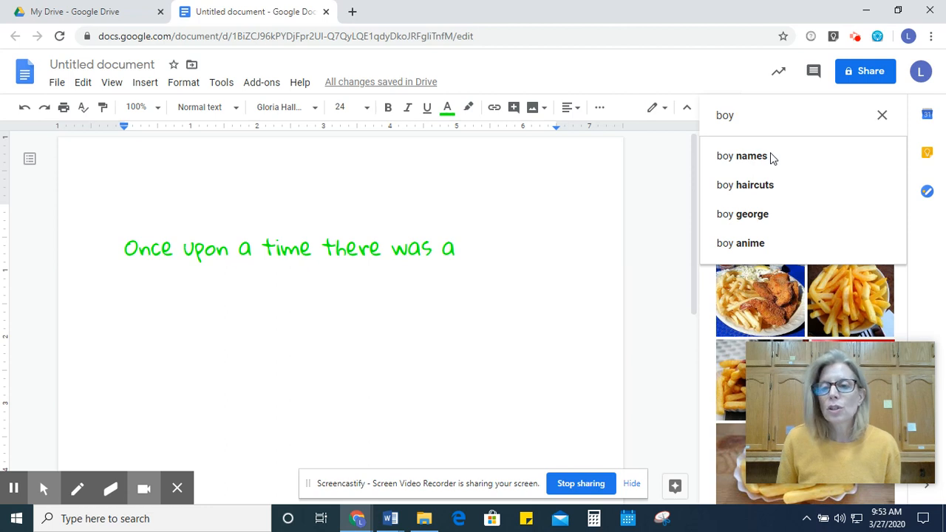
{"action": "type", "text": " child"}
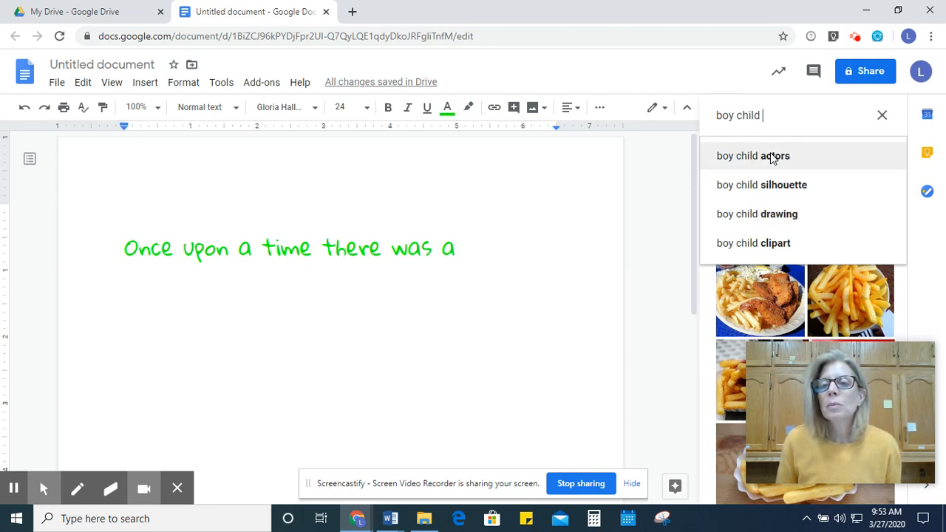
{"action": "type", "text": " clipar"}
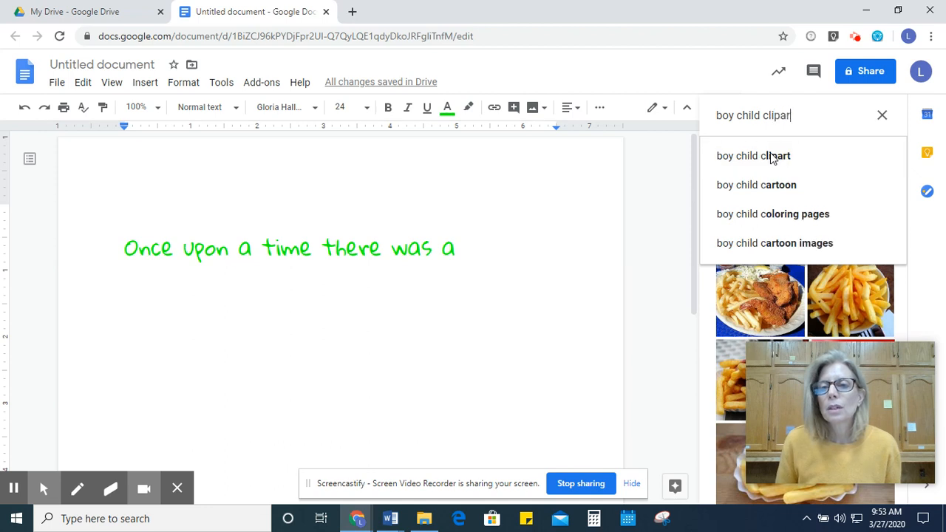
{"action": "type", "text": "t"}
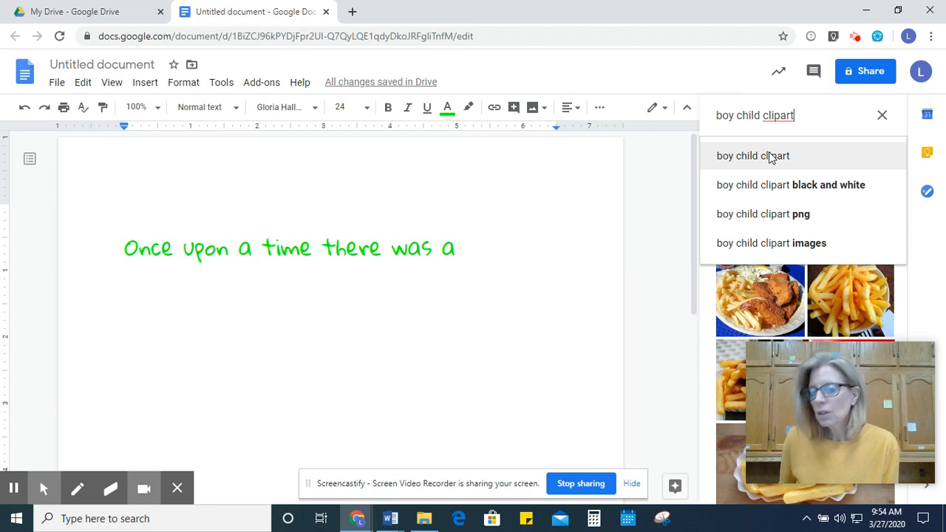
{"action": "left_click", "coordinate": [772, 157]}
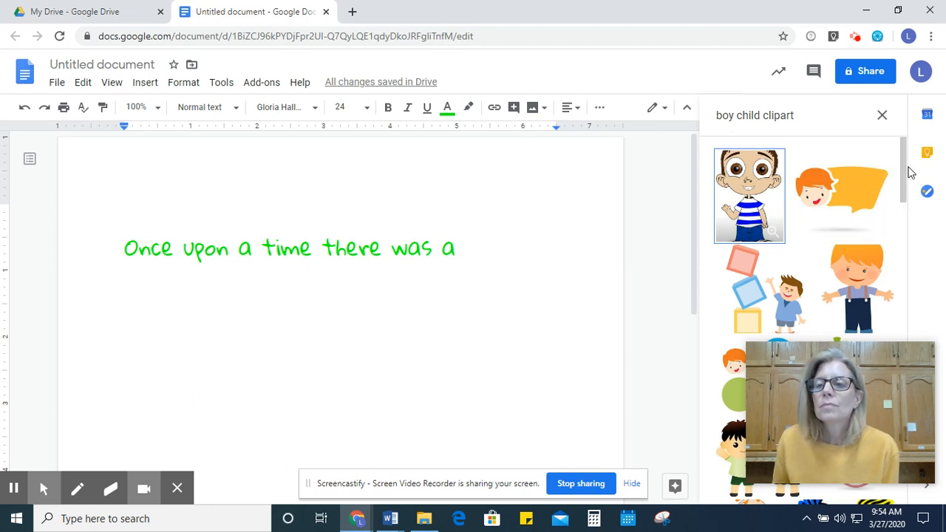
Insert the clipart of the black-haired boy holding a soccer ball from the image results.
{"action": "left_click_drag", "start_coordinate": [908, 172], "coordinate": [900, 287]}
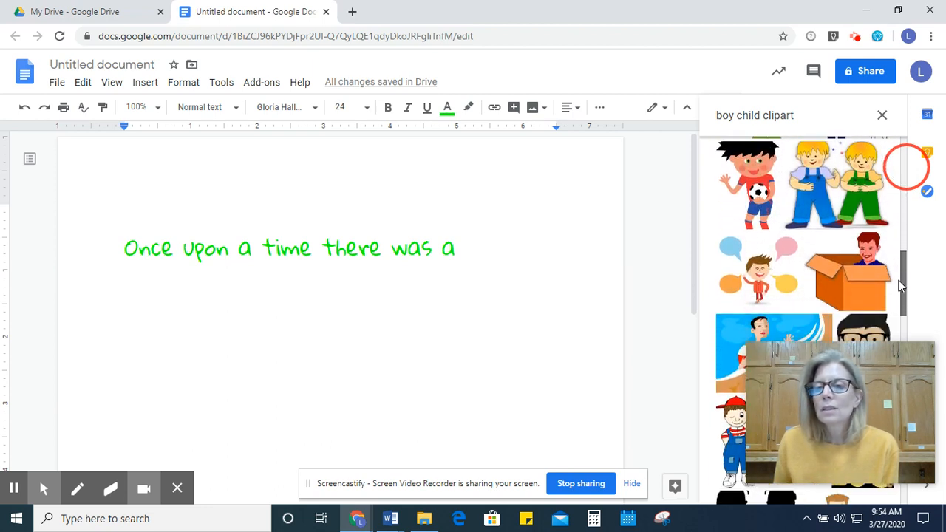
{"action": "left_click", "coordinate": [762, 179]}
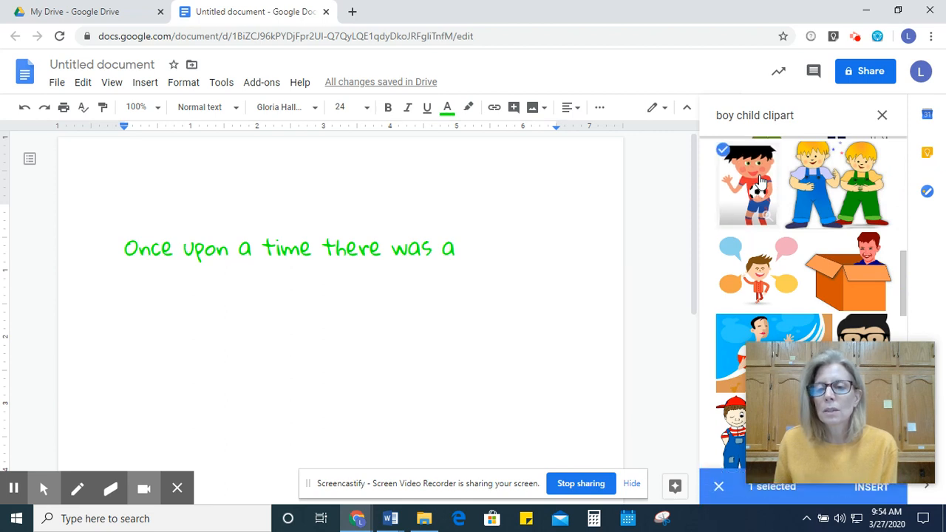
{"action": "left_click", "coordinate": [873, 491]}
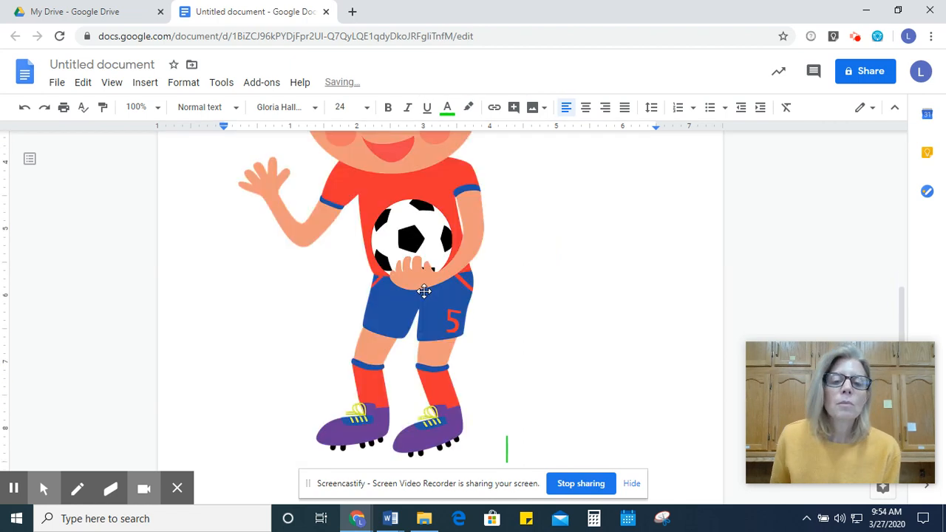
Shrink the soccer boy picture proportionally to about 0.6 inches wide so it fits on the sentence's line.
{"action": "left_click", "coordinate": [904, 311]}
{"action": "left_click_drag", "start_coordinate": [904, 312], "coordinate": [899, 243]}
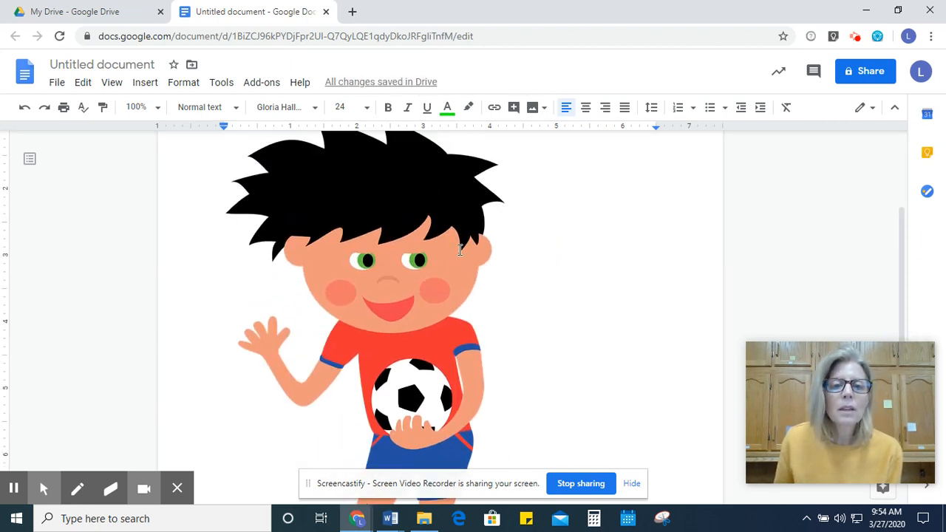
{"action": "left_click", "coordinate": [385, 231]}
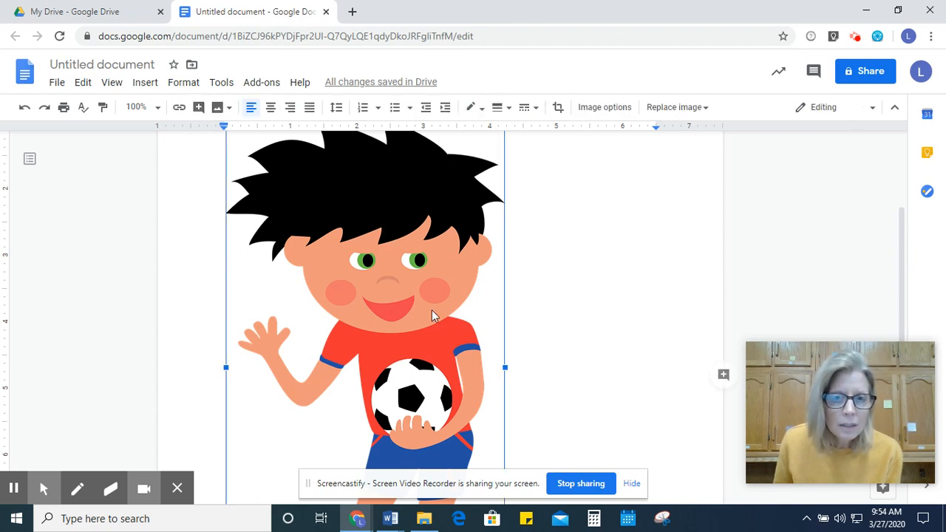
{"action": "left_click", "coordinate": [907, 290]}
{"action": "left_click_drag", "start_coordinate": [906, 290], "coordinate": [909, 252]}
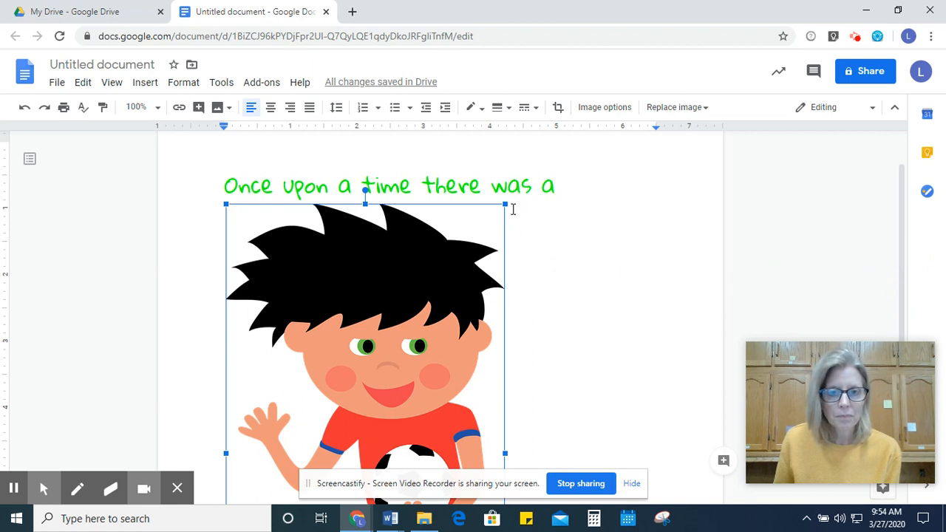
{"action": "left_click_drag", "start_coordinate": [503, 205], "coordinate": [354, 376]}
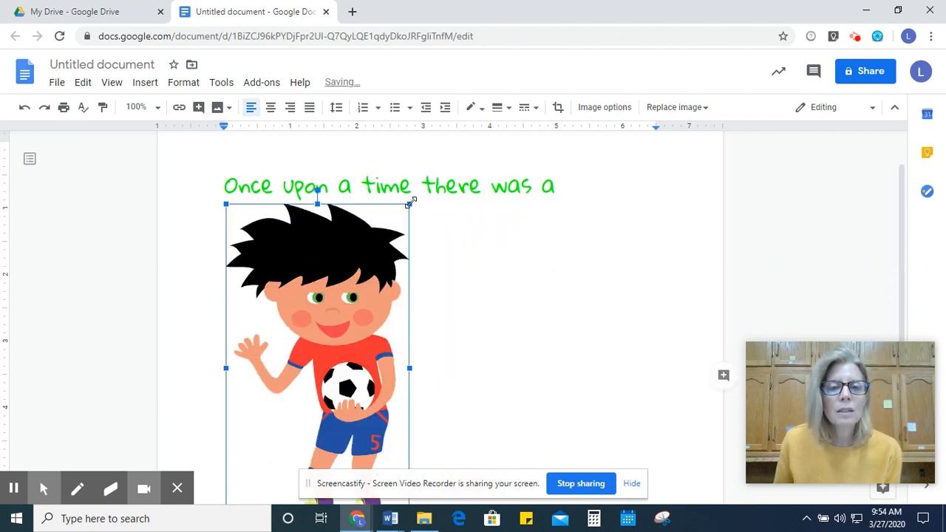
{"action": "left_click_drag", "start_coordinate": [411, 204], "coordinate": [333, 349]}
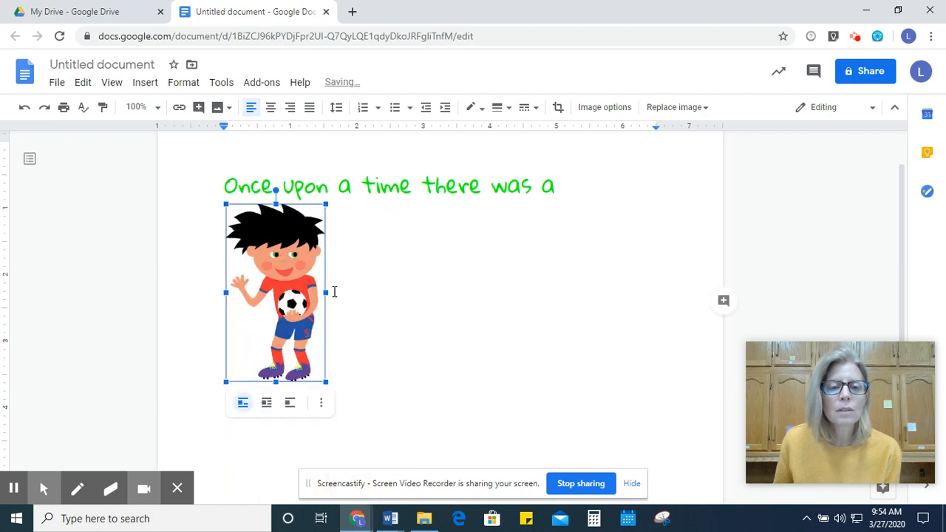
{"action": "left_click_drag", "start_coordinate": [326, 202], "coordinate": [295, 304]}
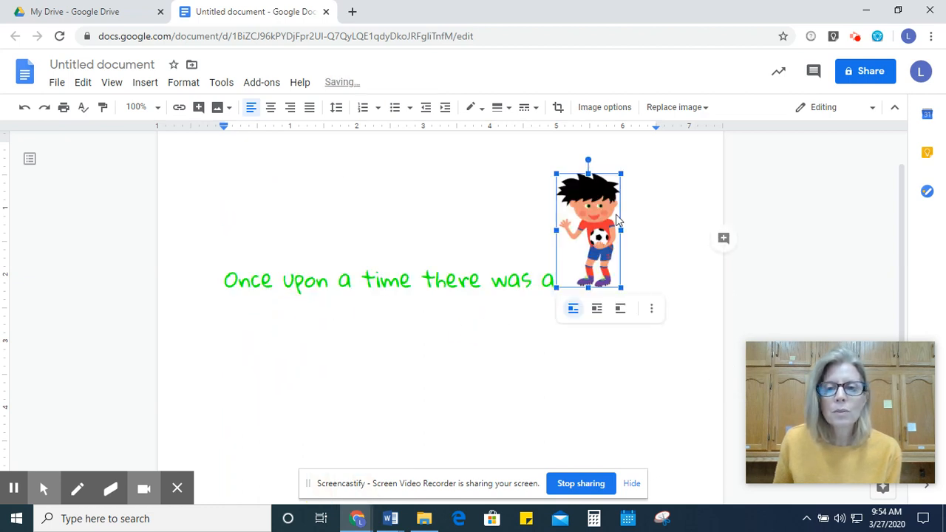
{"action": "left_click_drag", "start_coordinate": [621, 173], "coordinate": [603, 208]}
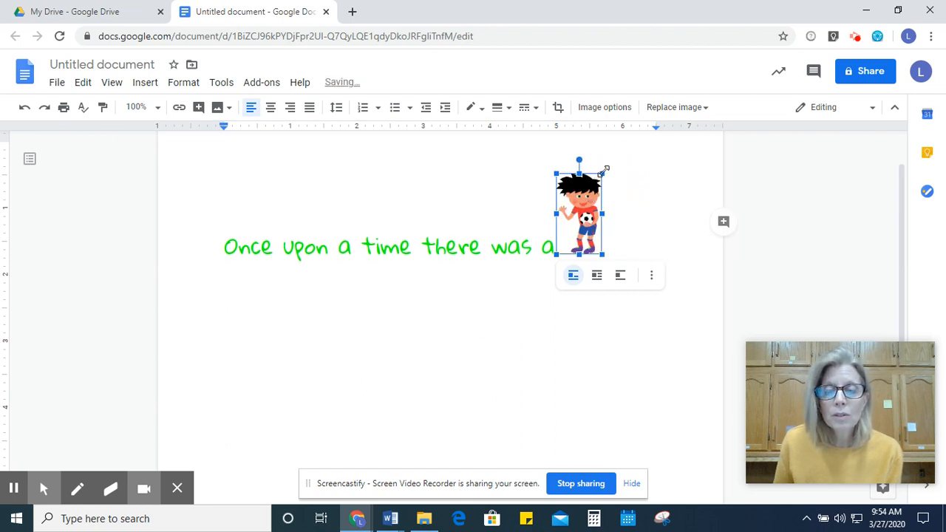
{"action": "left_click_drag", "start_coordinate": [604, 170], "coordinate": [599, 177]}
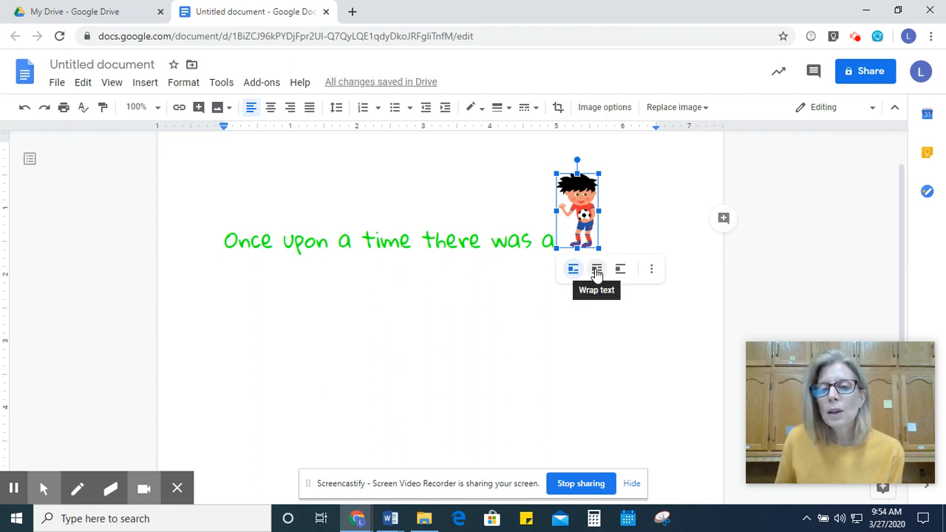
Set the soccer boy picture to wrap text and position it just after the sentence's final "a".
{"action": "left_click", "coordinate": [597, 272]}
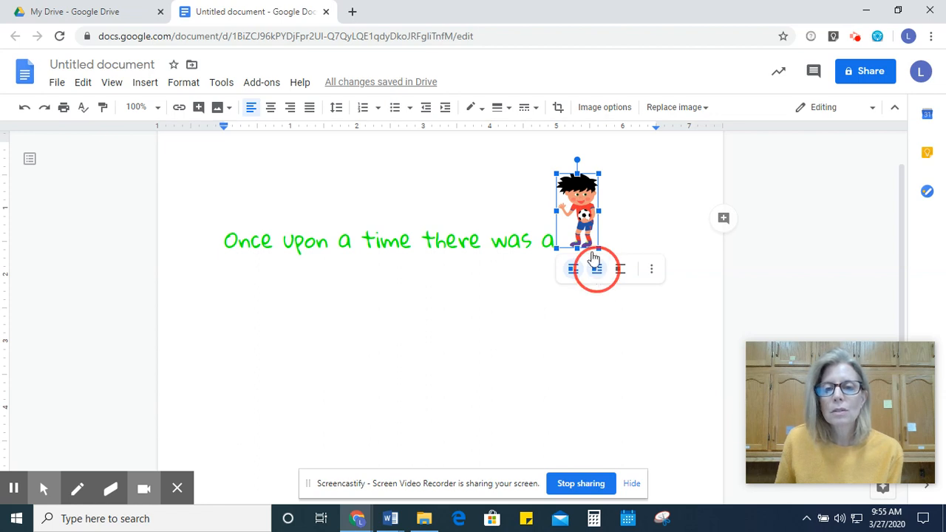
{"action": "left_click", "coordinate": [583, 213]}
{"action": "left_click_drag", "start_coordinate": [582, 213], "coordinate": [589, 186]}
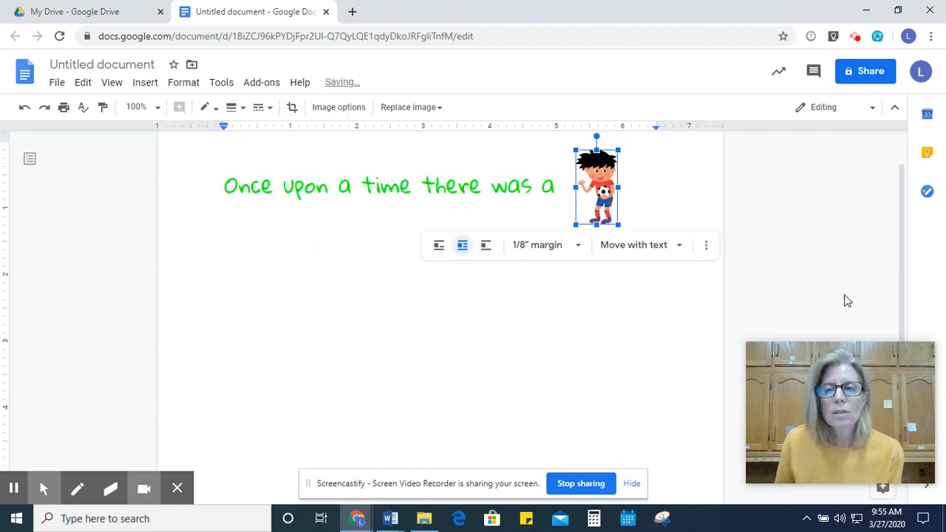
{"action": "left_click_drag", "start_coordinate": [905, 284], "coordinate": [655, 249]}
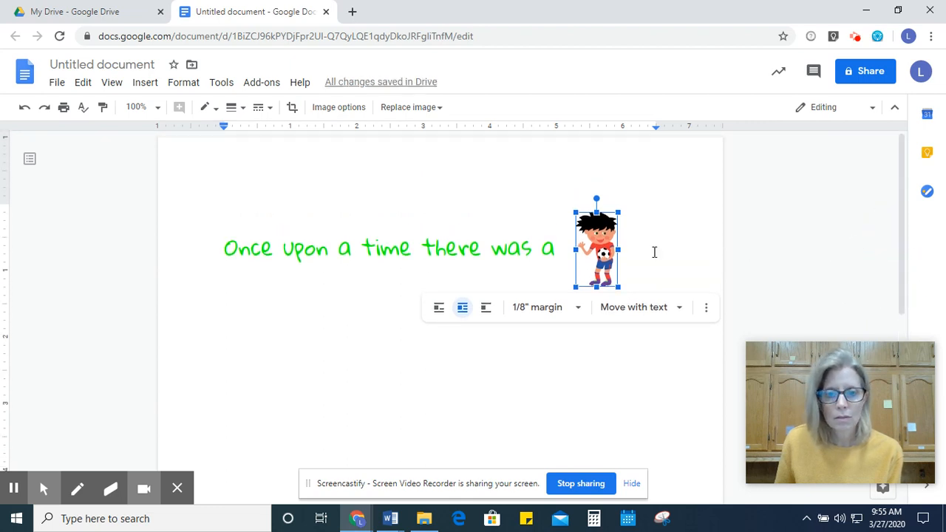
{"action": "left_click_drag", "start_coordinate": [600, 239], "coordinate": [596, 224]}
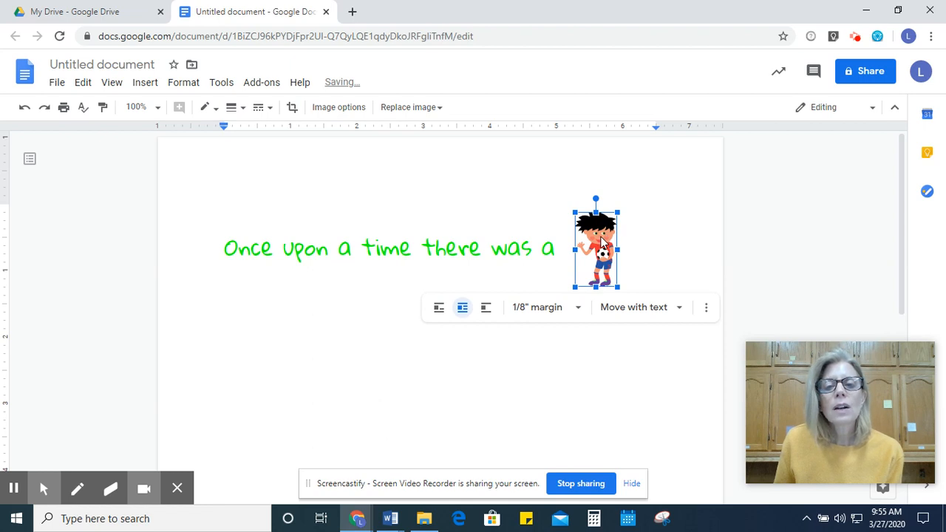
{"action": "left_click_drag", "start_coordinate": [606, 238], "coordinate": [592, 254]}
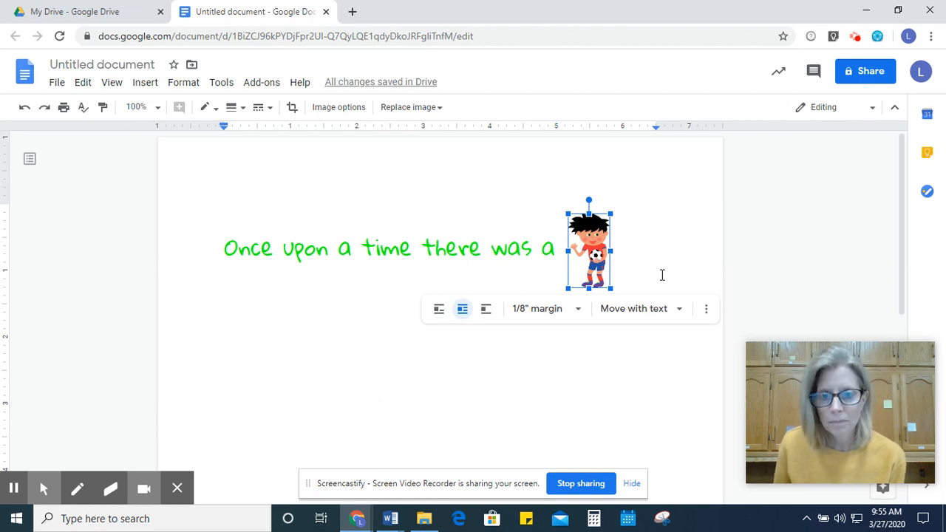
Add a period on the sentence's line just after the soccer boy picture.
{"action": "left_click", "coordinate": [568, 250]}
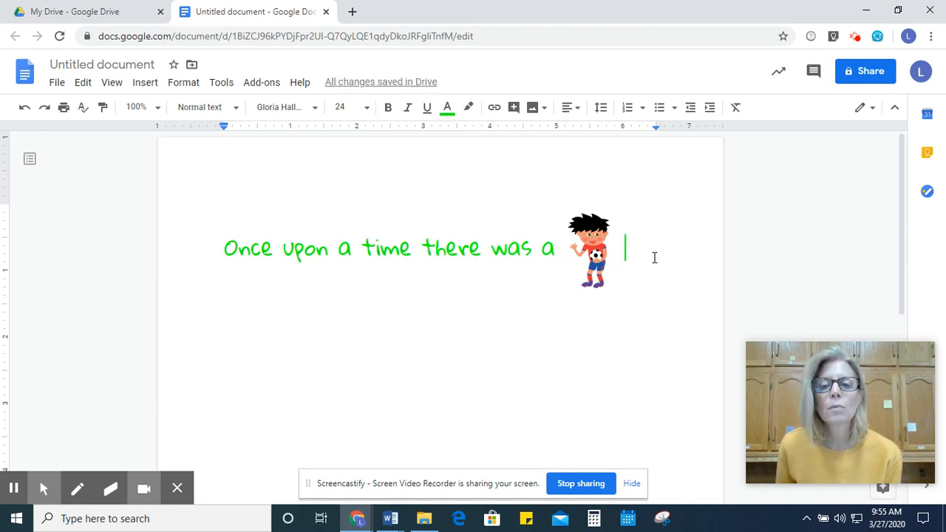
{"action": "key", "text": "BackSpace"}
{"action": "type", "text": "."}
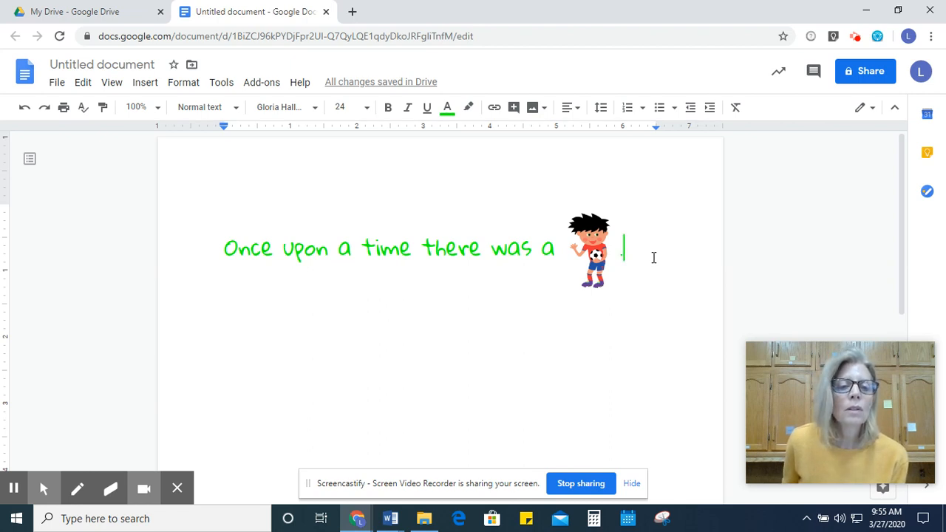
Start a new line below the picture sentence and set its font to Anton.
{"action": "key", "text": "Return"}
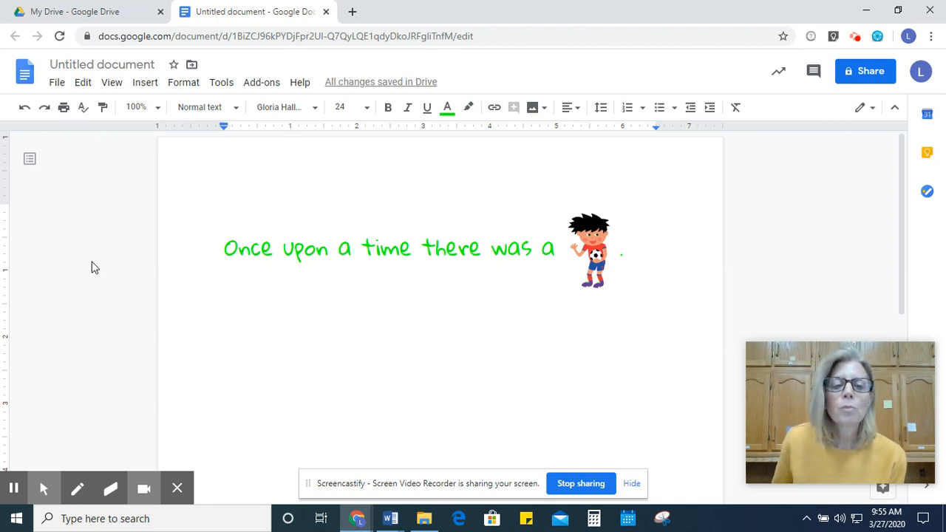
{"action": "left_click", "coordinate": [290, 111]}
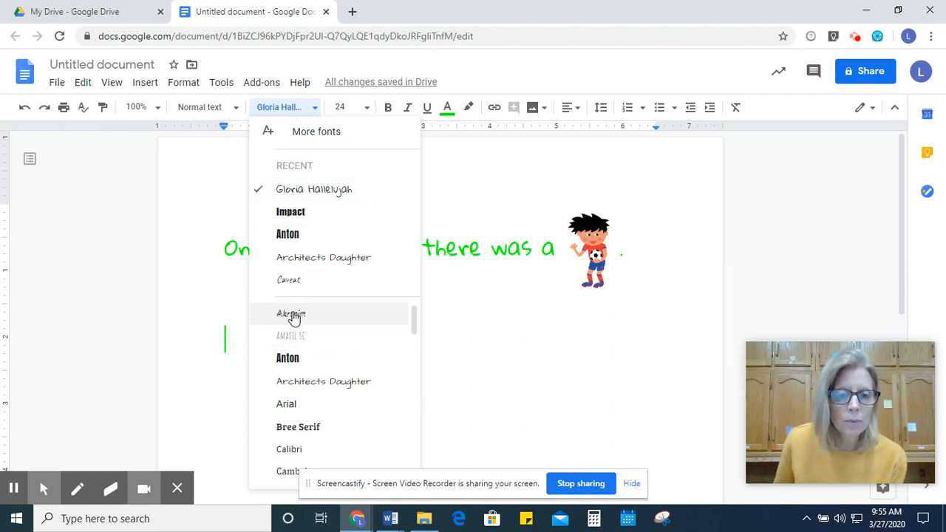
{"action": "left_click", "coordinate": [289, 359]}
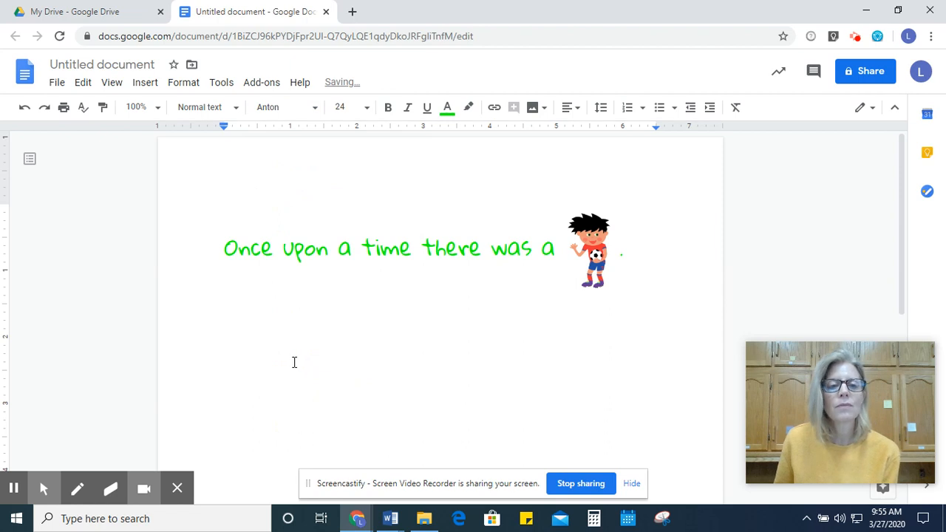
Set the new line's text colour to dark red and write "He had a pet " on it.
{"action": "left_click", "coordinate": [447, 110]}
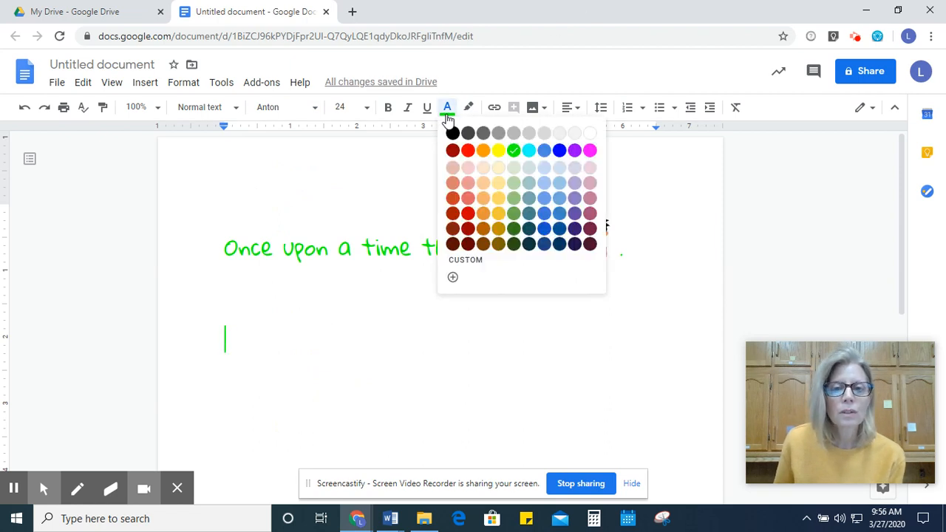
{"action": "left_click", "coordinate": [468, 214]}
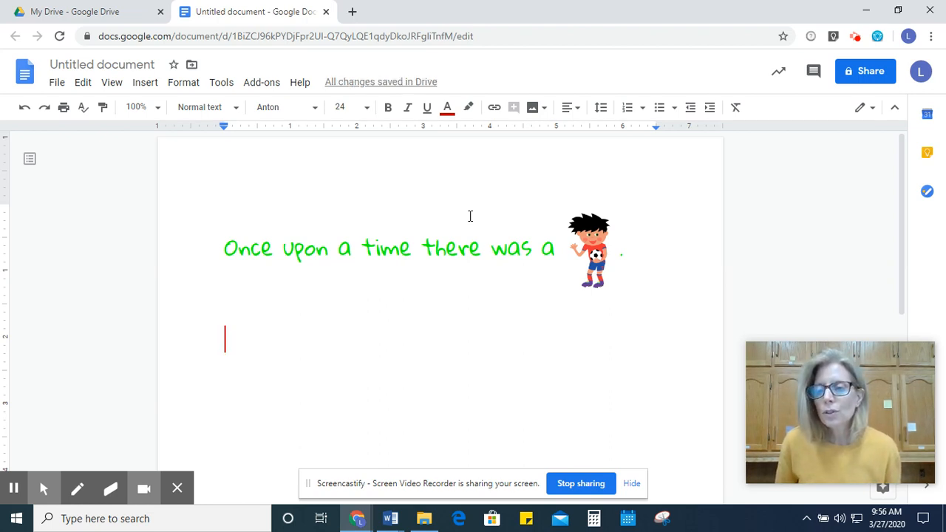
{"action": "type", "text": "He ha"}
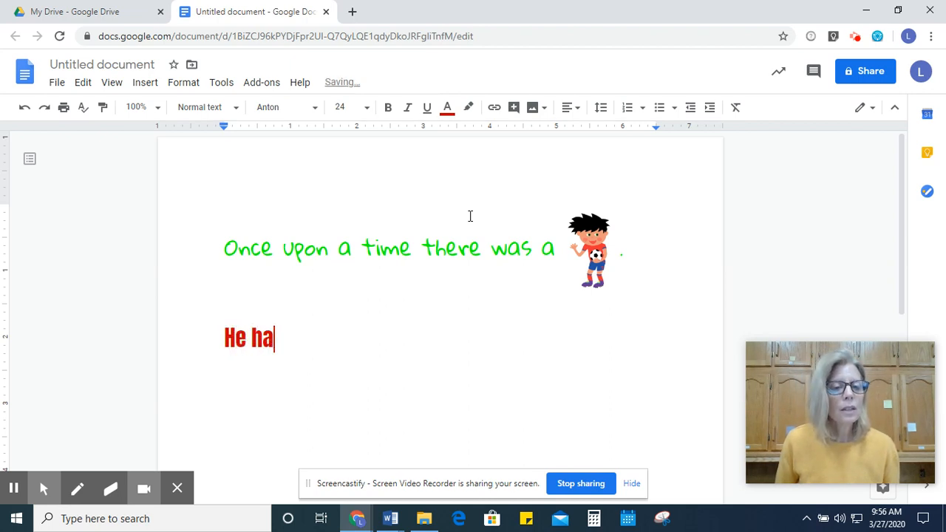
{"action": "type", "text": "d a pet"}
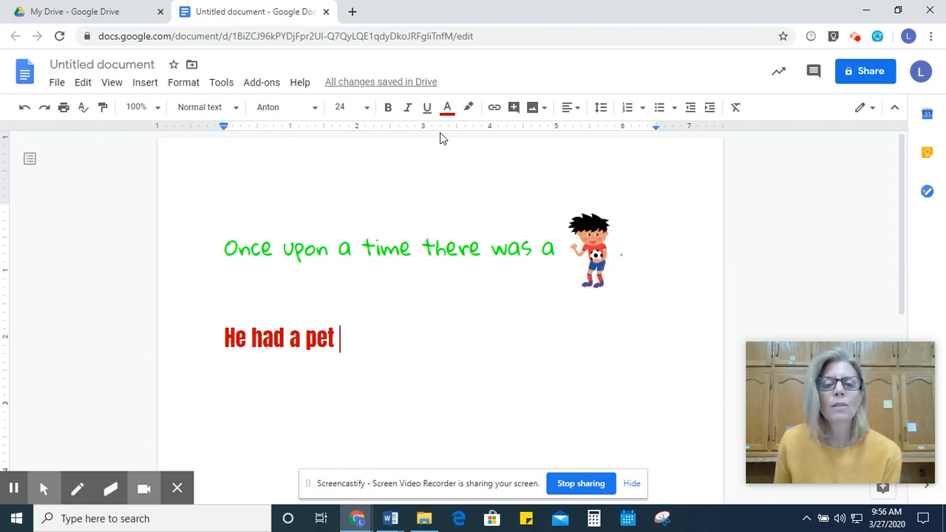
Search the web for images of "panda bear" from within the document, replacing the previous search term.
{"action": "left_click", "coordinate": [543, 111]}
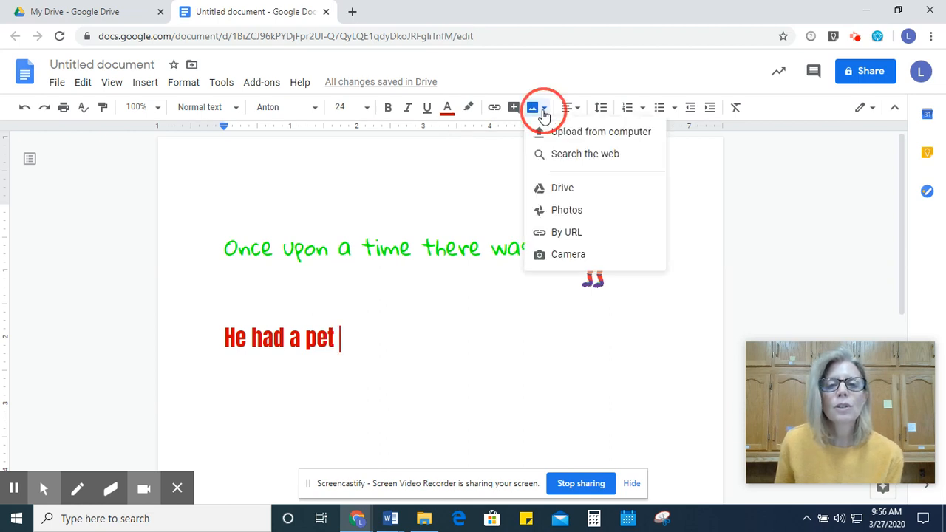
{"action": "left_click", "coordinate": [568, 158]}
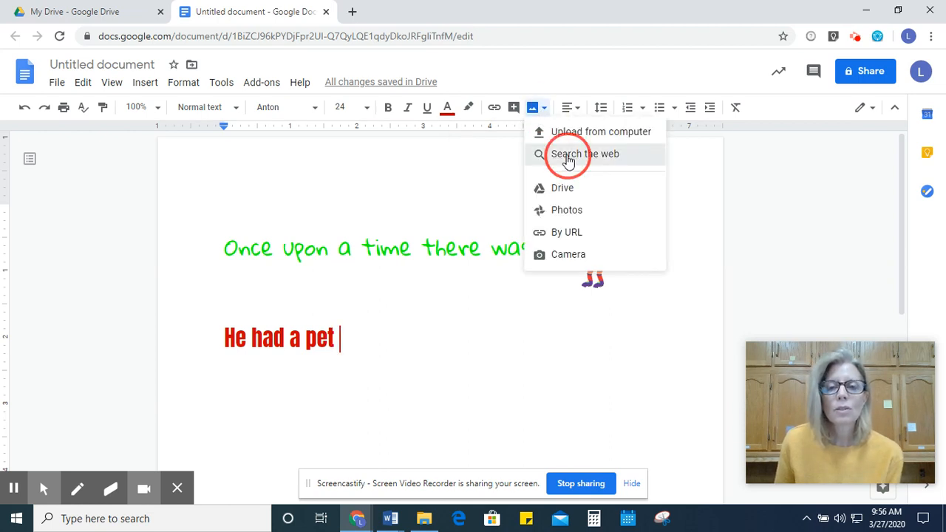
{"action": "left_click", "coordinate": [839, 131]}
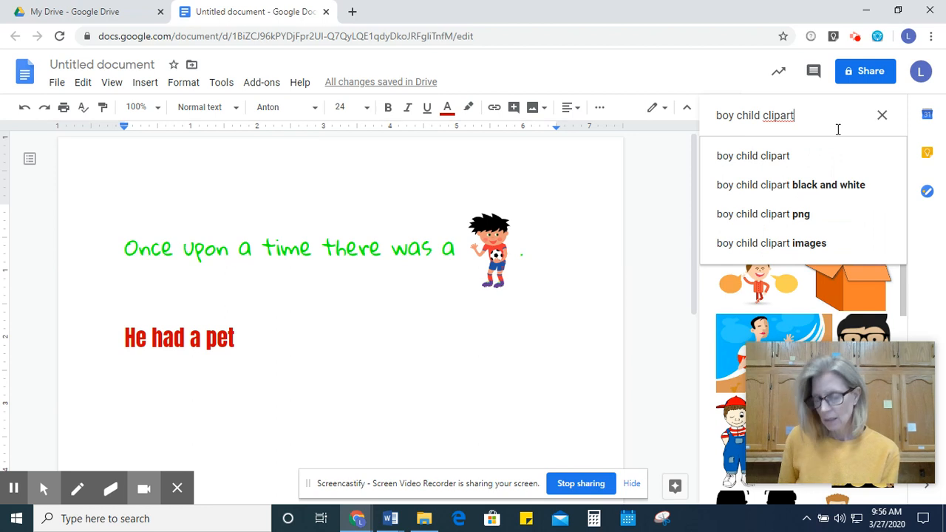
{"action": "key", "text": "BackSpace"}
{"action": "key", "text": "BackSpace"}
{"action": "key", "text": "BackSpace"}
{"action": "key", "text": "BackSpace"}
{"action": "key", "text": "BackSpace"}
{"action": "key", "text": "BackSpace"}
{"action": "key", "text": "BackSpace"}
{"action": "key", "text": "BackSpace"}
{"action": "key", "text": "BackSpace"}
{"action": "key", "text": "BackSpace"}
{"action": "key", "text": "BackSpace"}
{"action": "key", "text": "BackSpace"}
{"action": "key", "text": "BackSpace"}
{"action": "key", "text": "BackSpace"}
{"action": "key", "text": "BackSpace"}
{"action": "key", "text": "BackSpace"}
{"action": "key", "text": "BackSpace"}
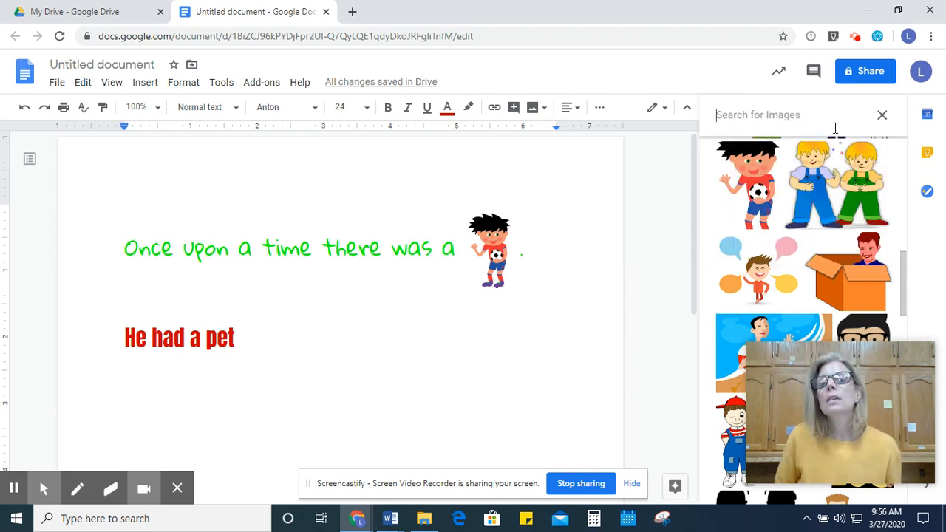
{"action": "type", "text": "panda "}
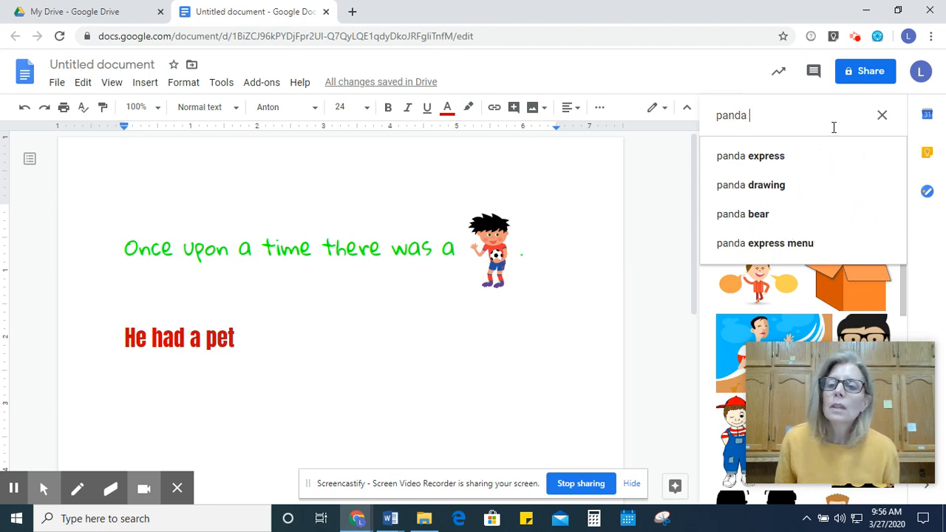
{"action": "type", "text": "bear"}
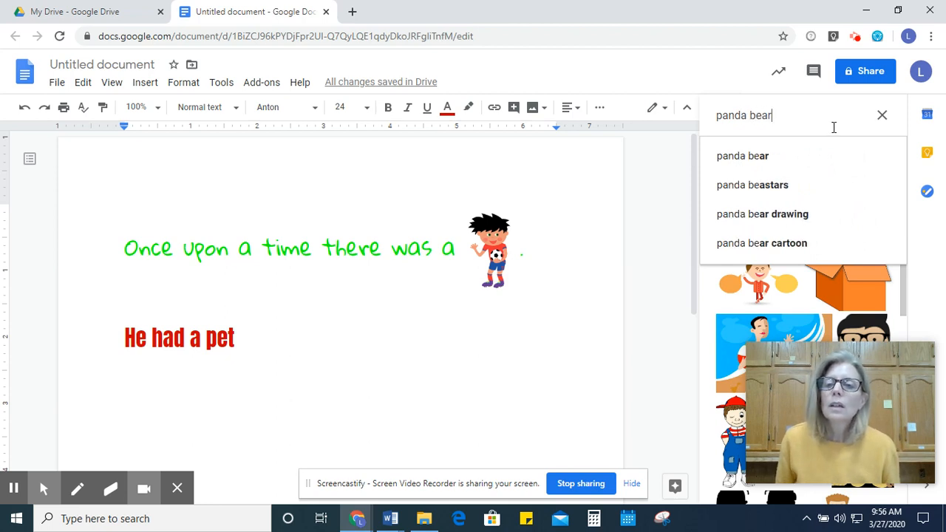
{"action": "key", "text": "Return"}
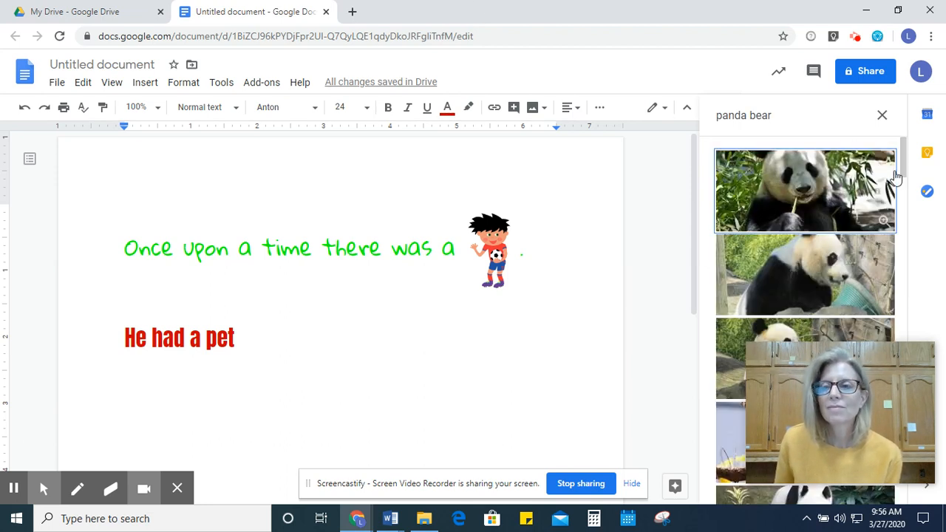
{"action": "mouse_move", "coordinate": [905, 167]}
{"action": "left_mouse_down"}
{"action": "mouse_move", "coordinate": [910, 222]}
{"action": "mouse_move", "coordinate": [907, 152]}
{"action": "left_mouse_up"}
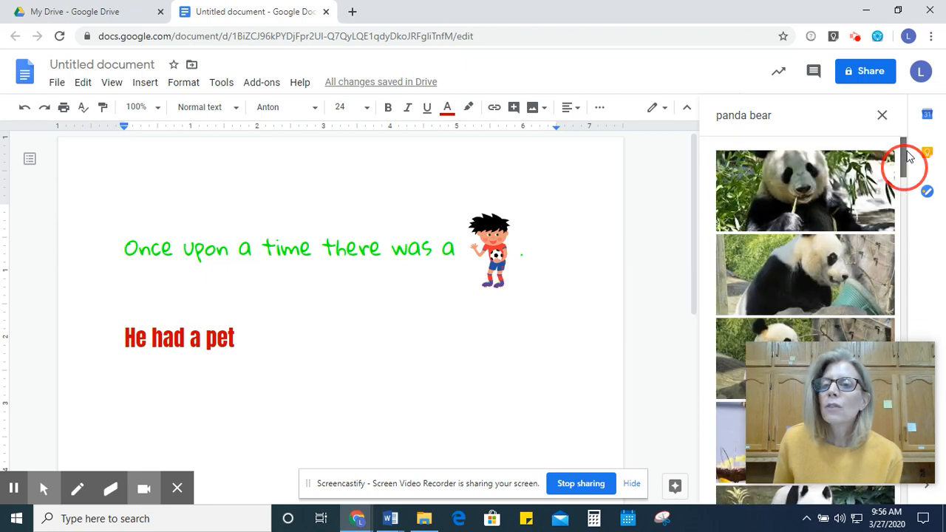
Refine the image search to "panda bear clipart" and insert the cartoon panda lying on its side after "He had a pet".
{"action": "left_click", "coordinate": [793, 122]}
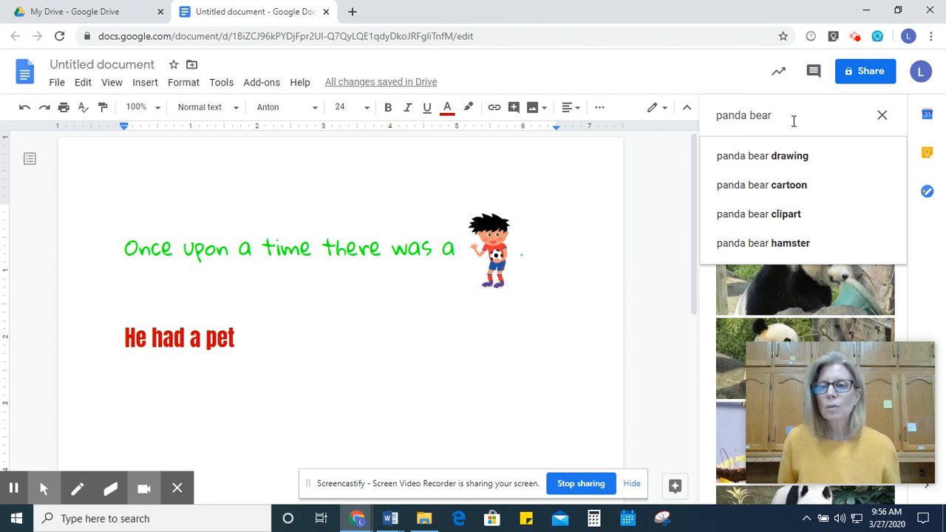
{"action": "left_click", "coordinate": [788, 221]}
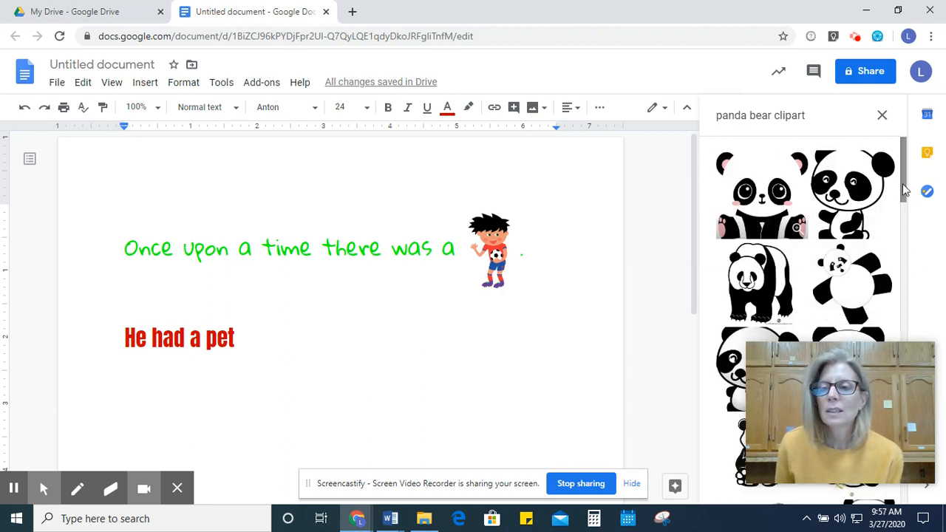
{"action": "left_click_drag", "start_coordinate": [905, 185], "coordinate": [897, 259]}
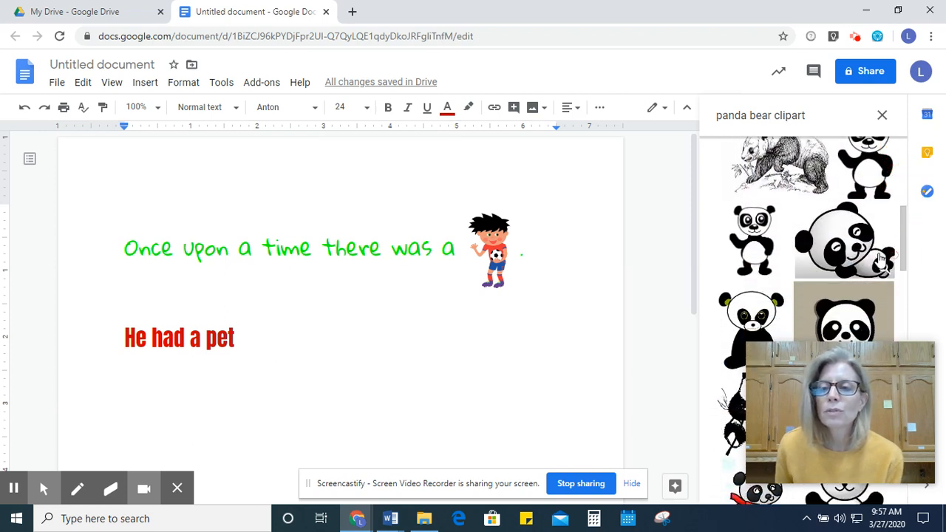
{"action": "left_click", "coordinate": [854, 237]}
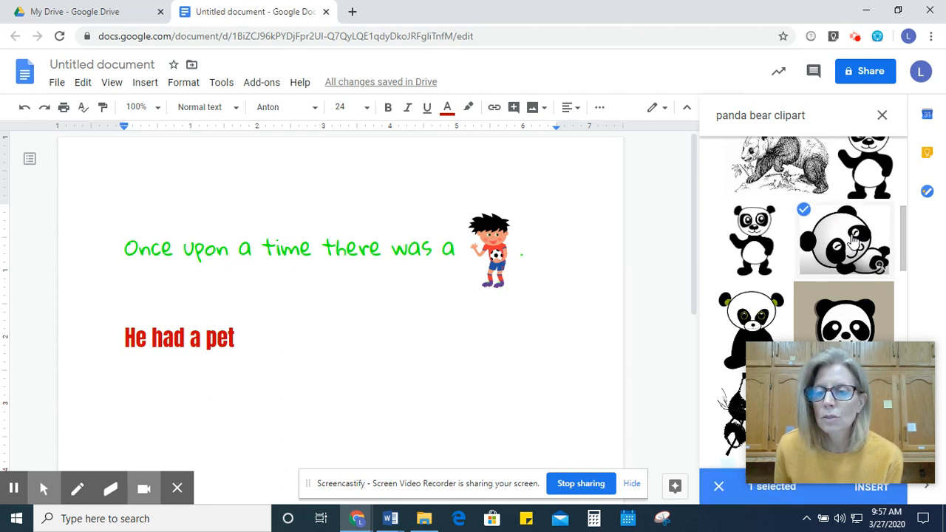
{"action": "left_click", "coordinate": [873, 488]}
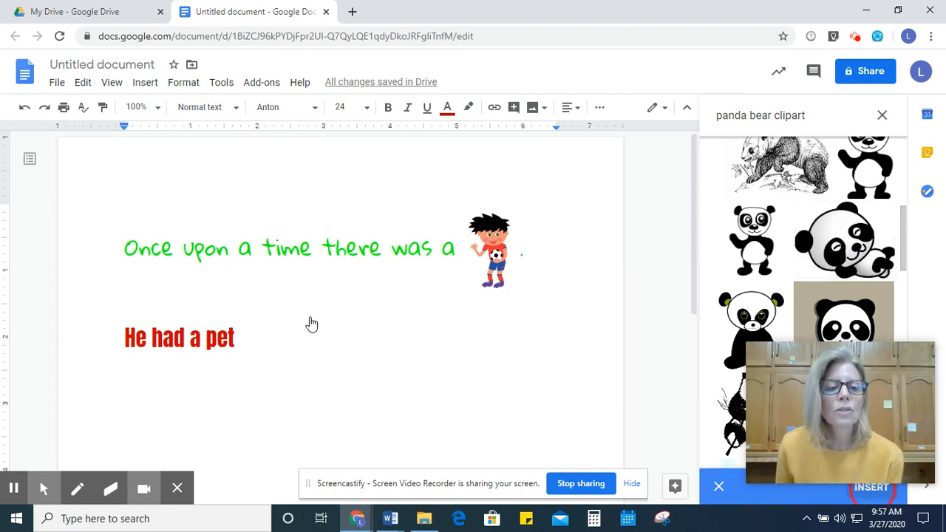
Shrink the panda picture proportionally to about 1.2 inches wide so it fits beside "He had a pet".
{"action": "left_click", "coordinate": [428, 316]}
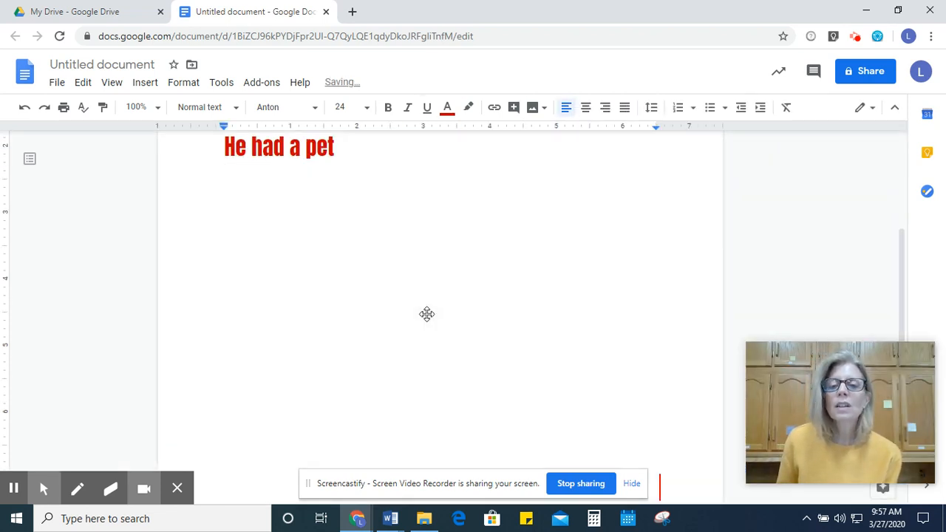
{"action": "left_click", "coordinate": [412, 297]}
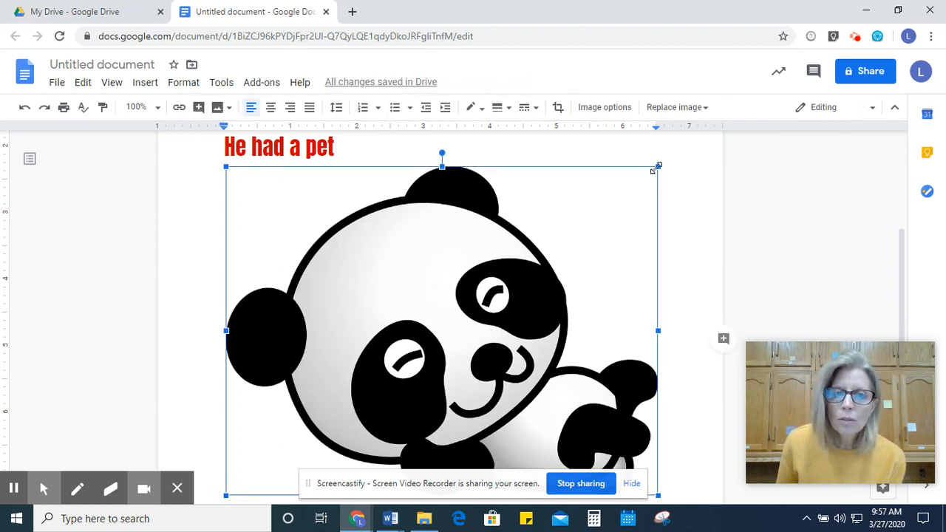
{"action": "left_click_drag", "start_coordinate": [657, 169], "coordinate": [393, 328]}
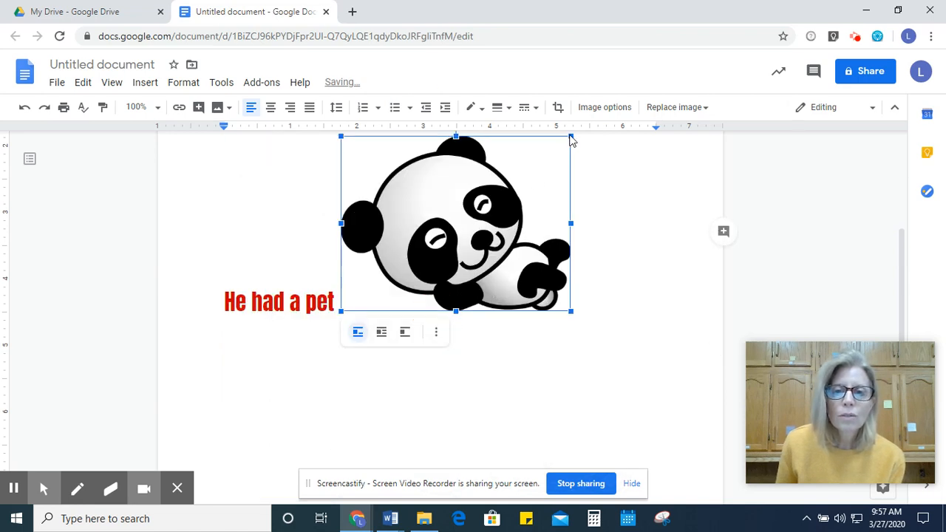
{"action": "left_click_drag", "start_coordinate": [571, 141], "coordinate": [434, 244]}
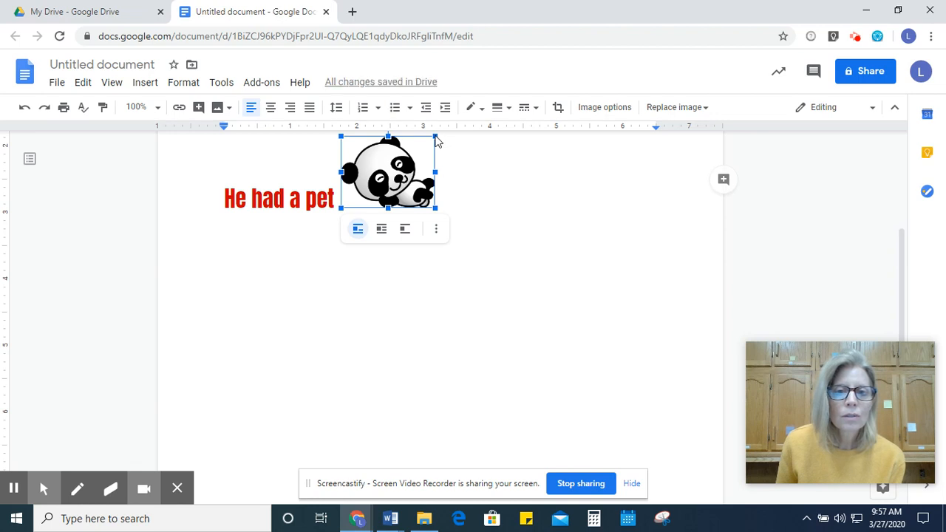
{"action": "left_click_drag", "start_coordinate": [434, 140], "coordinate": [425, 154]}
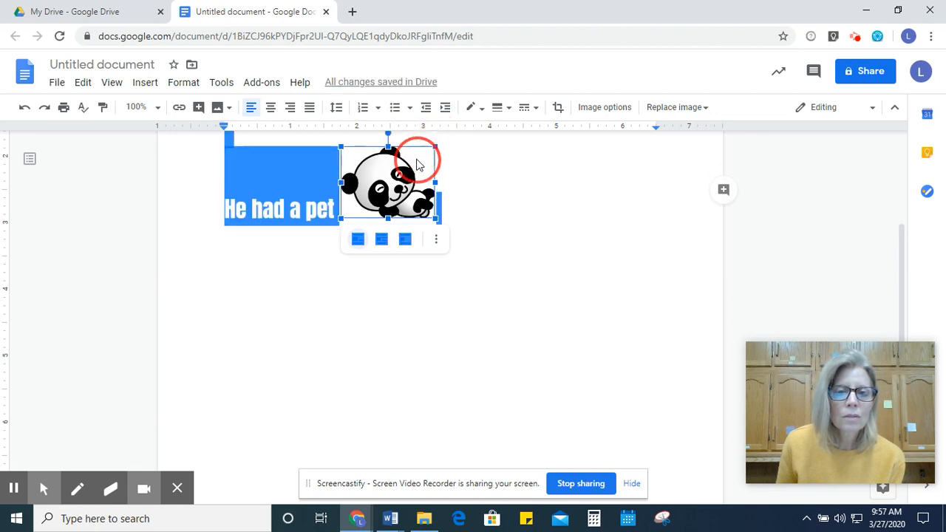
{"action": "left_click", "coordinate": [501, 185]}
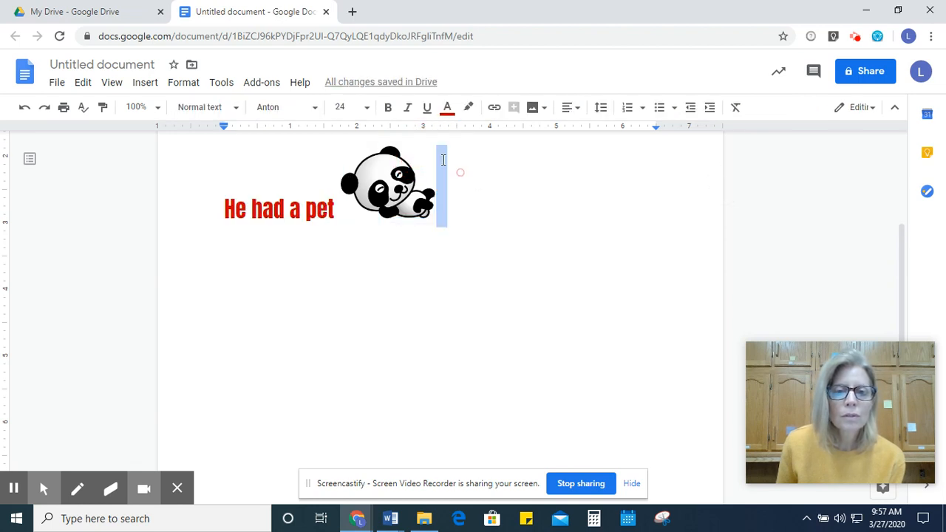
{"action": "left_click", "coordinate": [436, 155]}
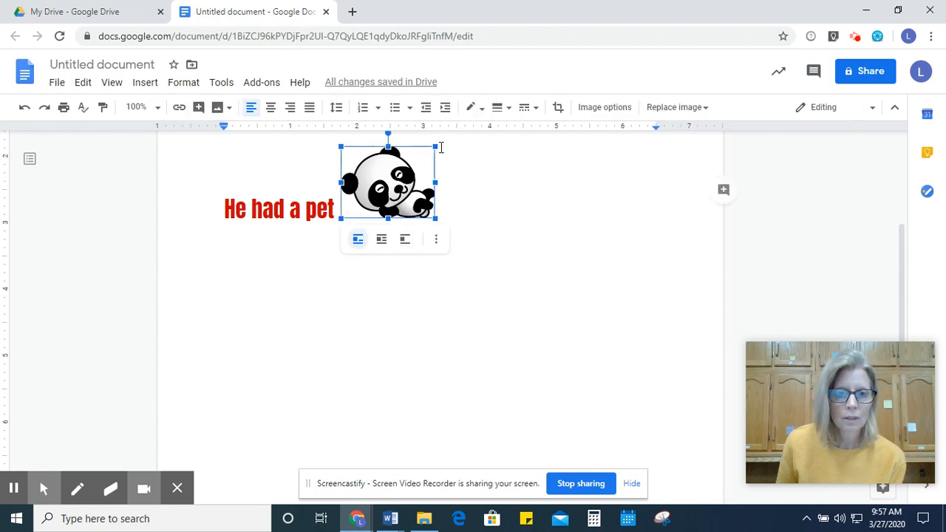
{"action": "left_click", "coordinate": [422, 164]}
{"action": "left_click_drag", "start_coordinate": [423, 168], "coordinate": [422, 158]}
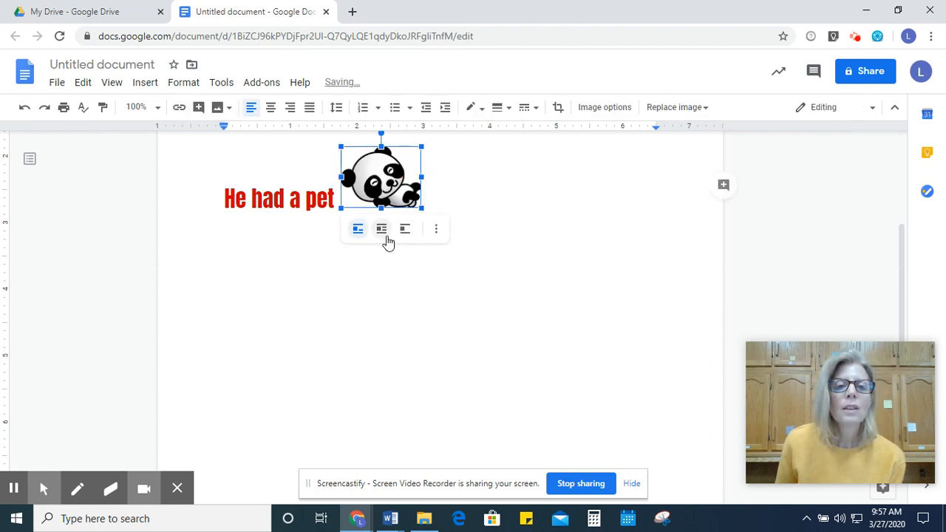
Set the panda picture to wrap text and position it on the sentence's line, just after "pet".
{"action": "left_click", "coordinate": [382, 230]}
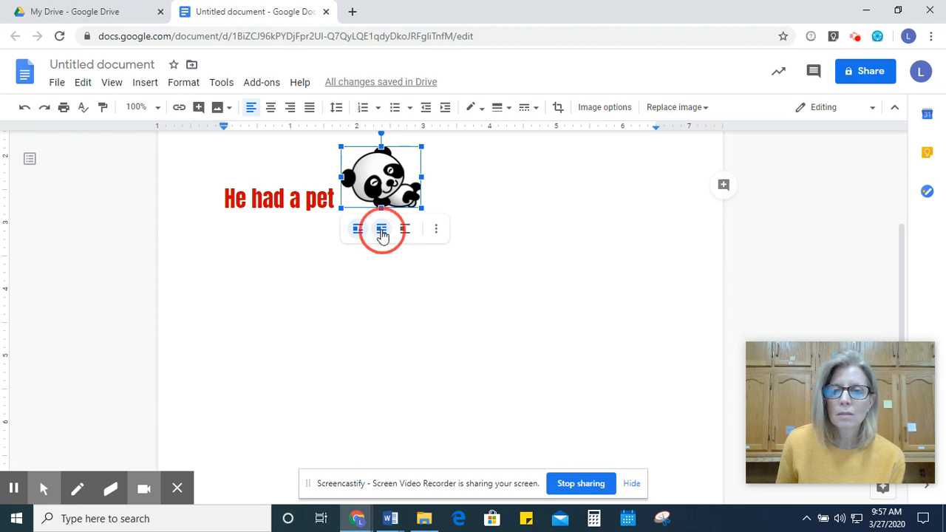
{"action": "mouse_move", "coordinate": [371, 175]}
{"action": "left_mouse_down"}
{"action": "mouse_move", "coordinate": [426, 173]}
{"action": "mouse_move", "coordinate": [385, 164]}
{"action": "left_mouse_up"}
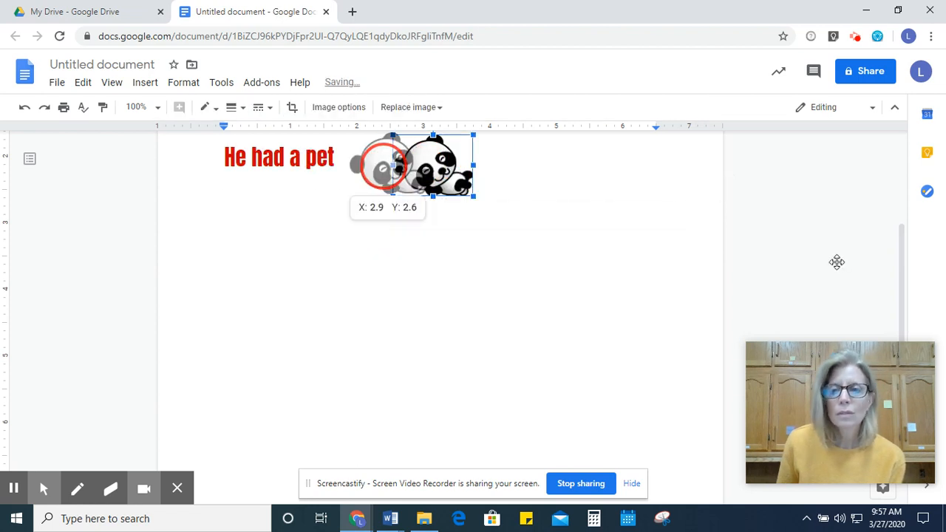
{"action": "left_click_drag", "start_coordinate": [905, 283], "coordinate": [887, 207]}
{"action": "left_click_drag", "start_coordinate": [386, 337], "coordinate": [403, 369]}
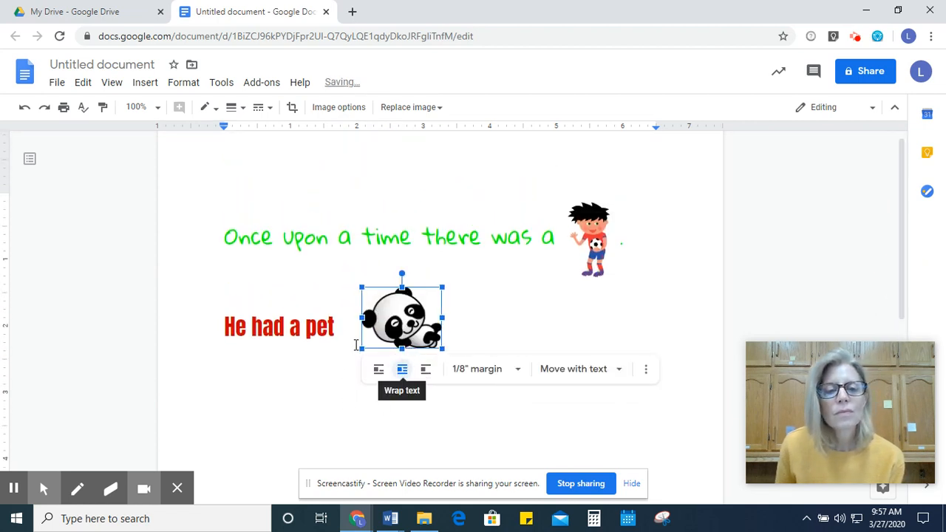
{"action": "mouse_move", "coordinate": [393, 325]}
{"action": "left_mouse_down"}
{"action": "mouse_move", "coordinate": [374, 324]}
{"action": "mouse_move", "coordinate": [395, 322]}
{"action": "left_mouse_up"}
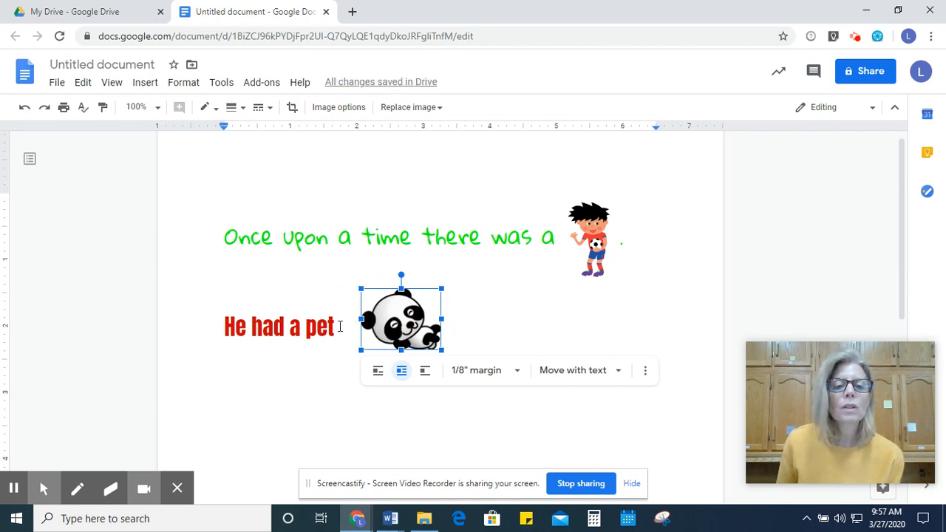
Add a period just after the panda picture and start a new line below the sentence, leaving one blank line between.
{"action": "left_click", "coordinate": [351, 326]}
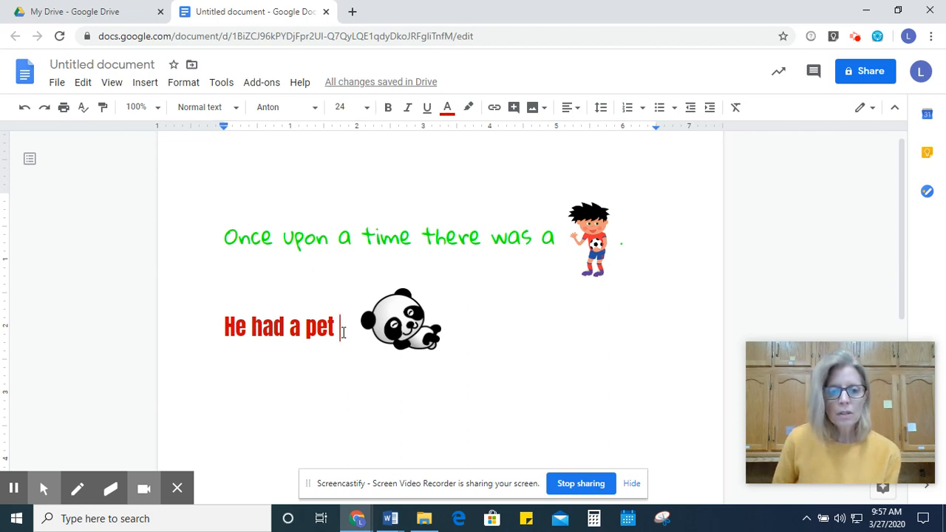
{"action": "key", "text": "End"}
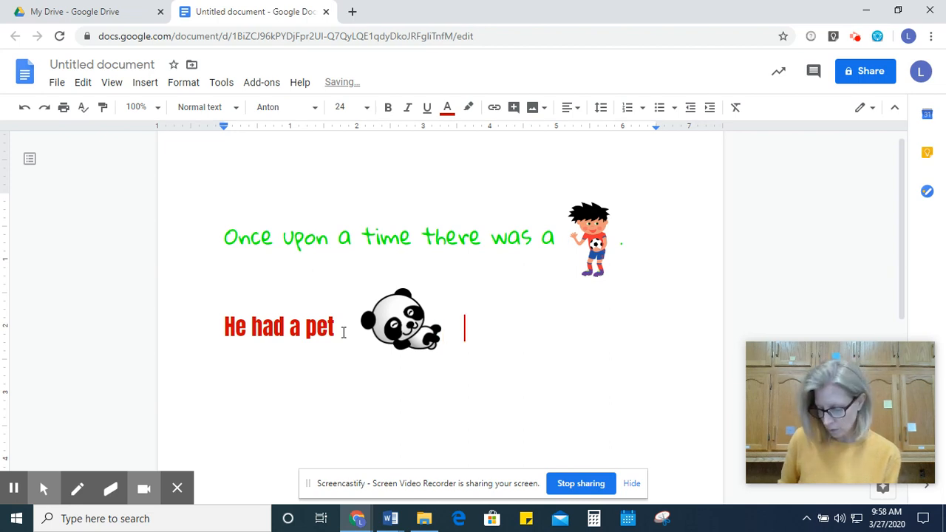
{"action": "key", "text": "BackSpace"}
{"action": "key", "text": "BackSpace"}
{"action": "key", "text": "BackSpace"}
{"action": "key", "text": "BackSpace"}
{"action": "type", "text": "."}
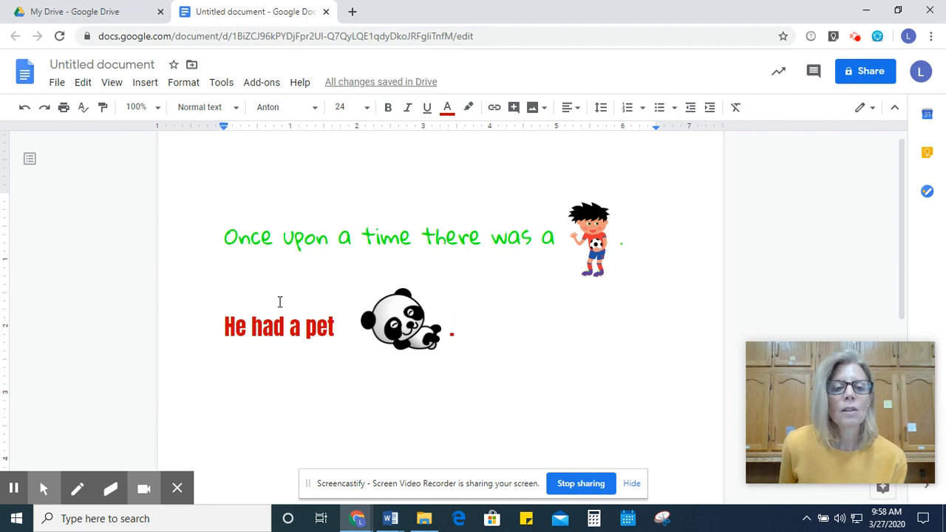
{"action": "key", "text": "Return"}
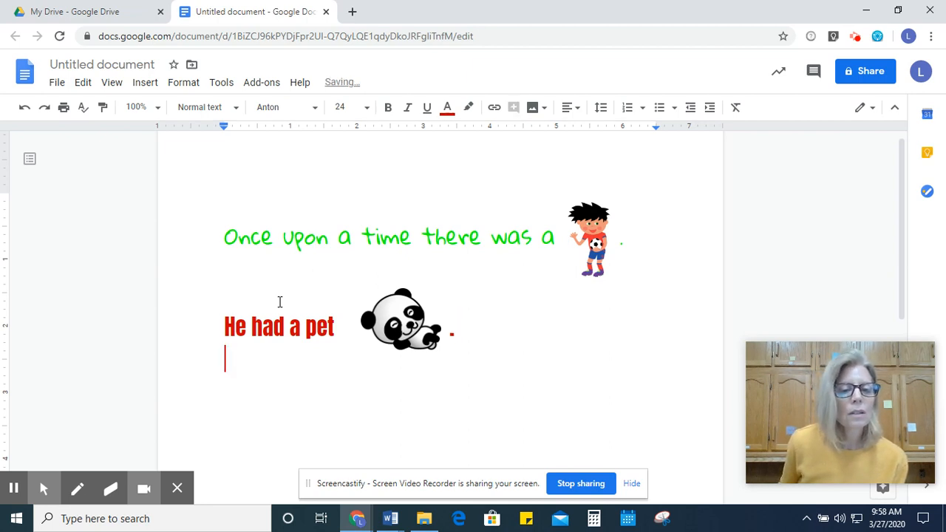
{"action": "key", "text": "Return"}
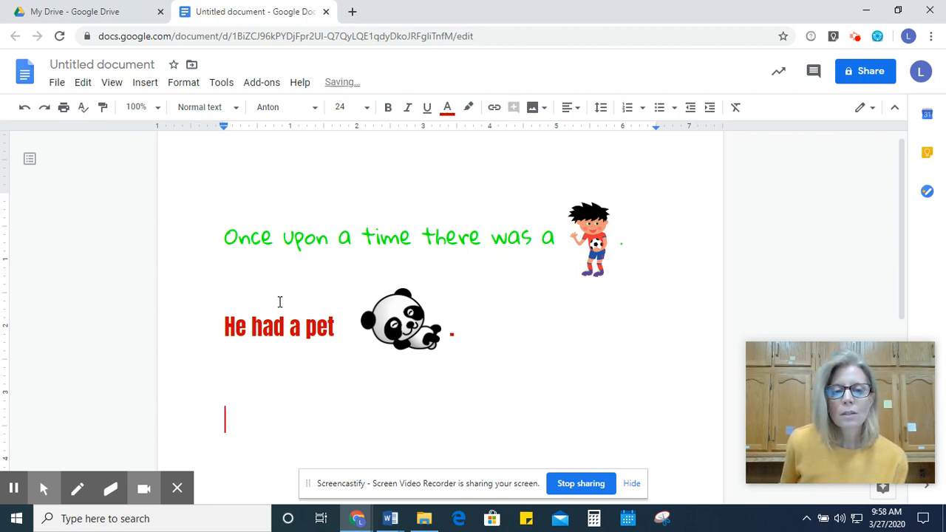